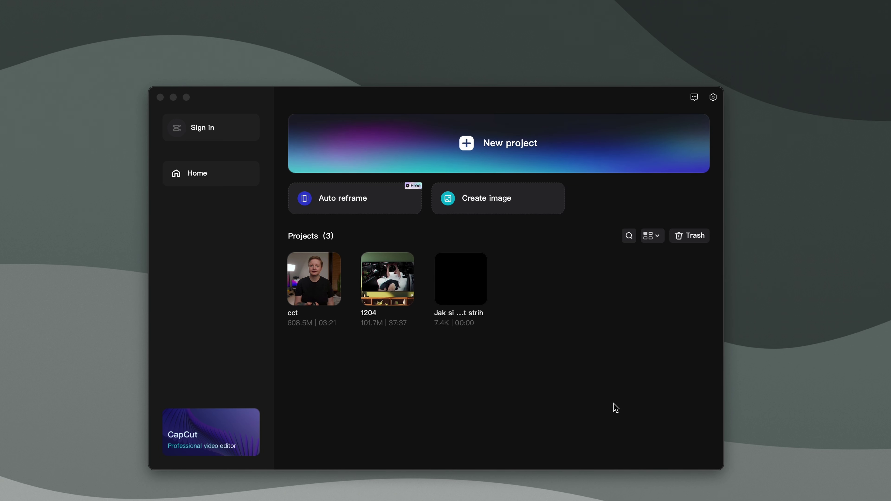
Switch CapCut's interface language to Čeština, save, and restart the app to apply it.
left_click(714, 99)
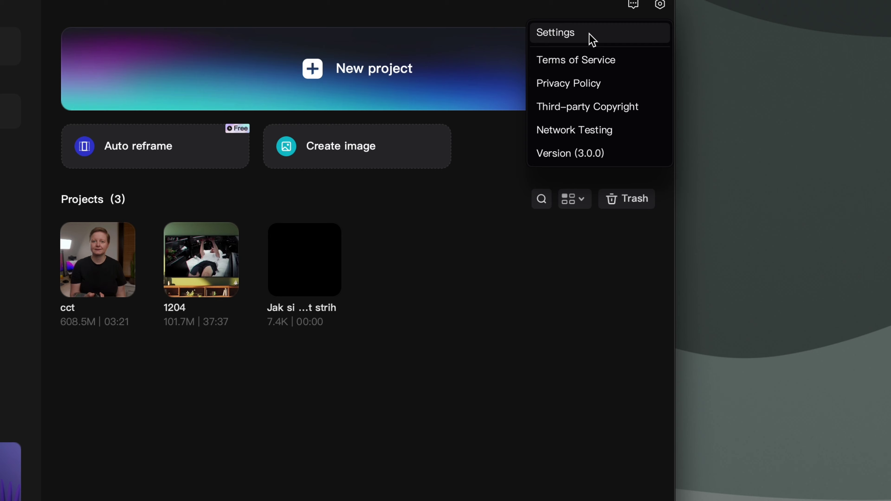
left_click(592, 35)
left_click(390, 153)
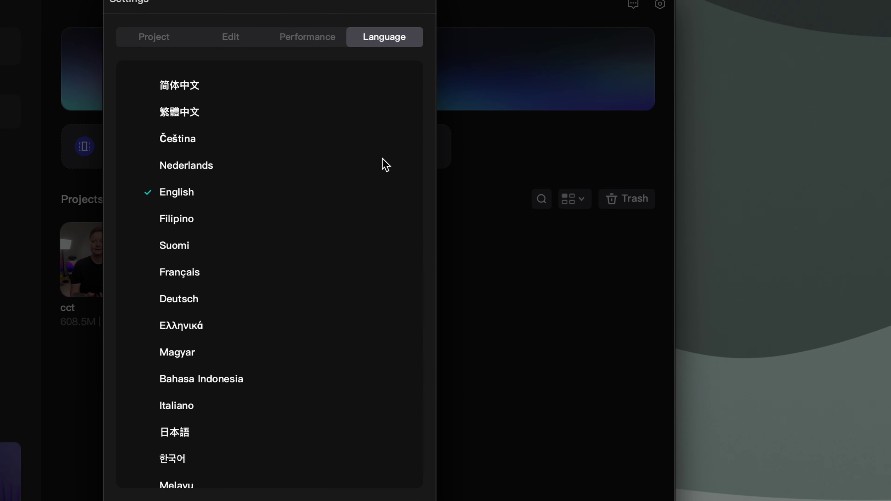
left_click(198, 145)
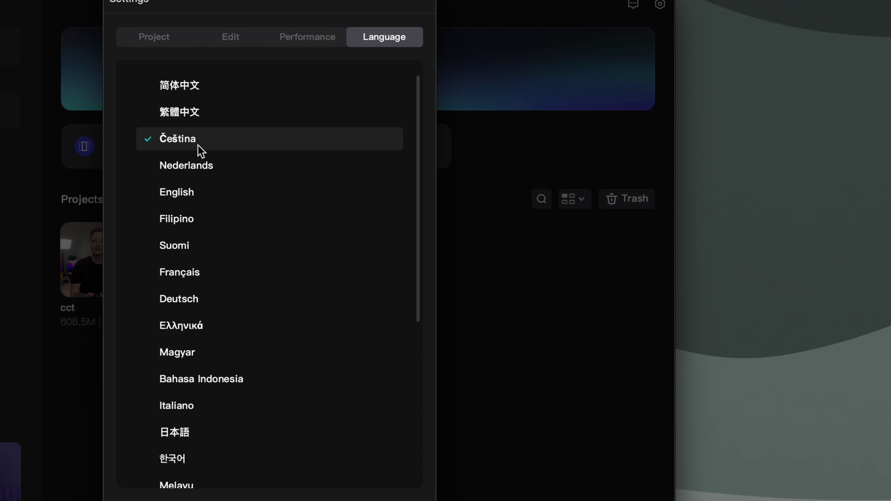
left_click(383, 467)
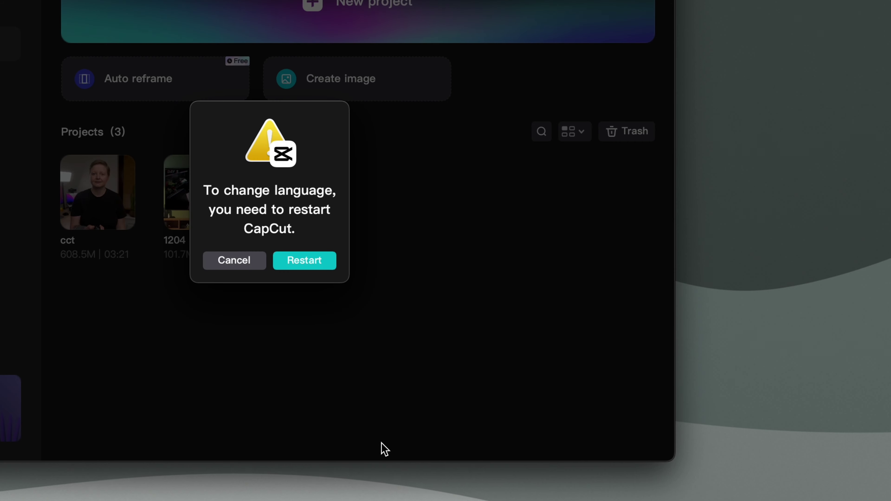
left_click(302, 266)
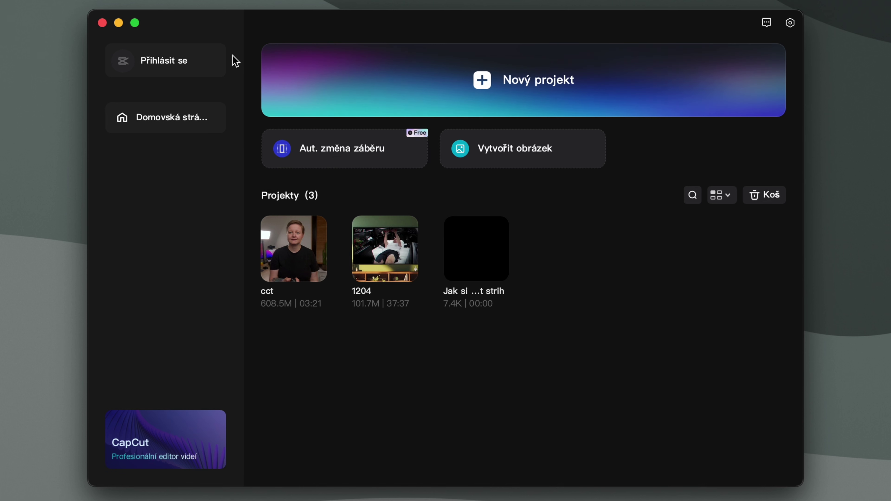
Preview the projects in Seznam list view, then switch back to Mřížka grid view.
left_click(693, 196)
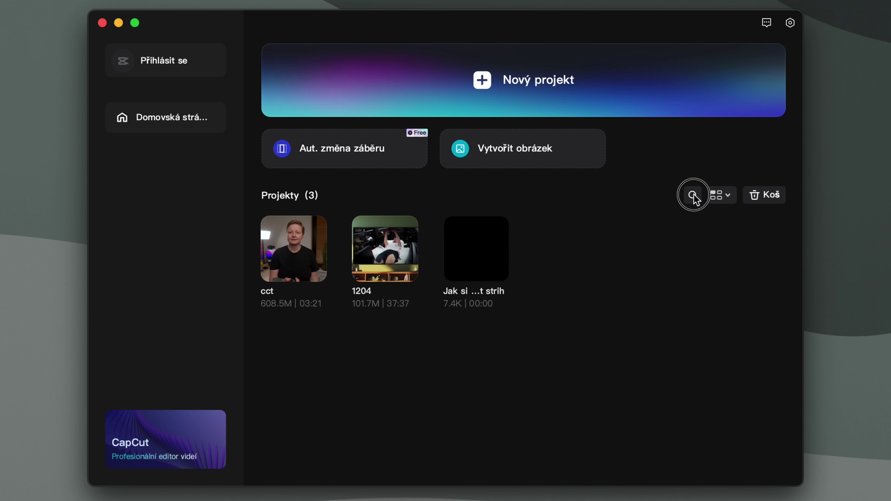
left_click(725, 197)
left_click(733, 237)
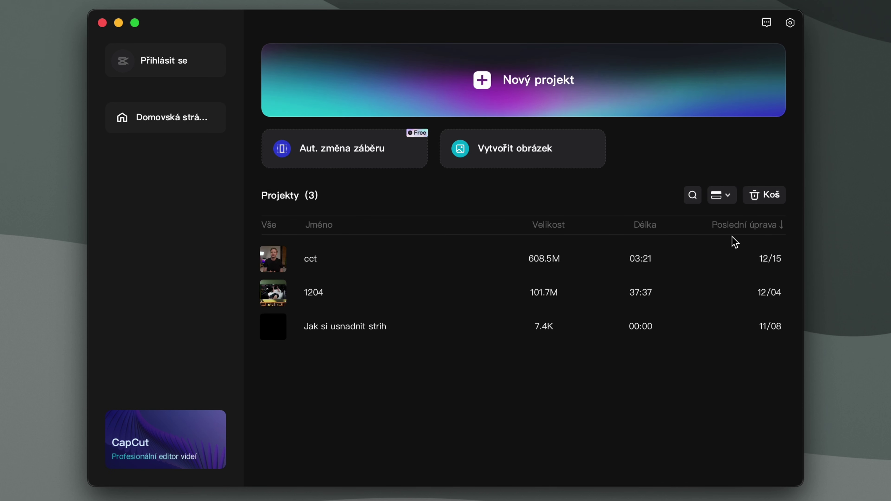
left_click(726, 197)
left_click(727, 216)
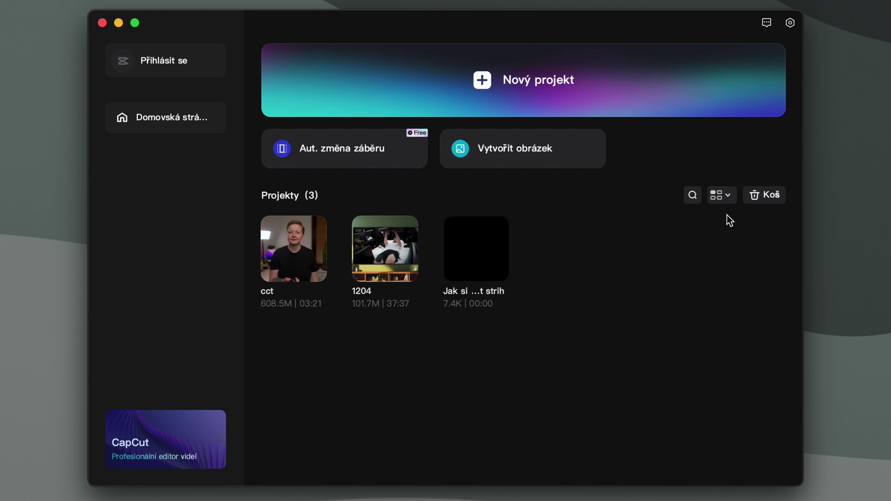
Peek into Koš, close it, and bring up the home screen settings menu.
left_click(766, 197)
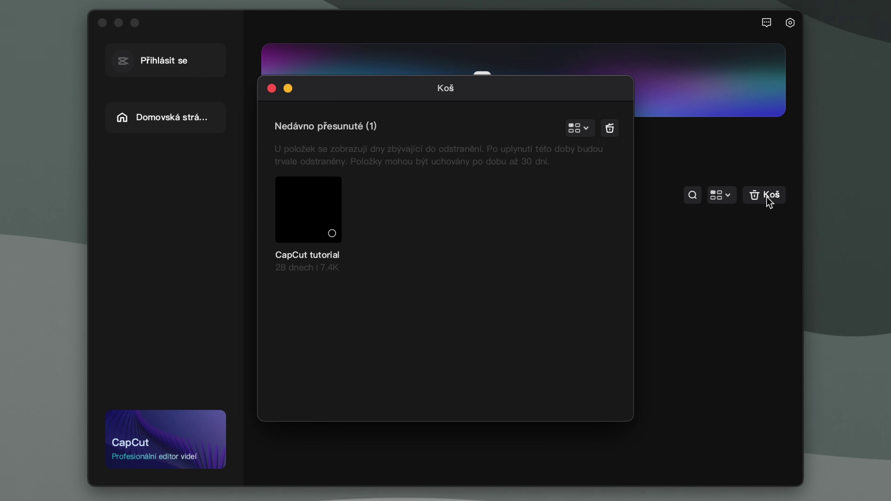
left_click(271, 88)
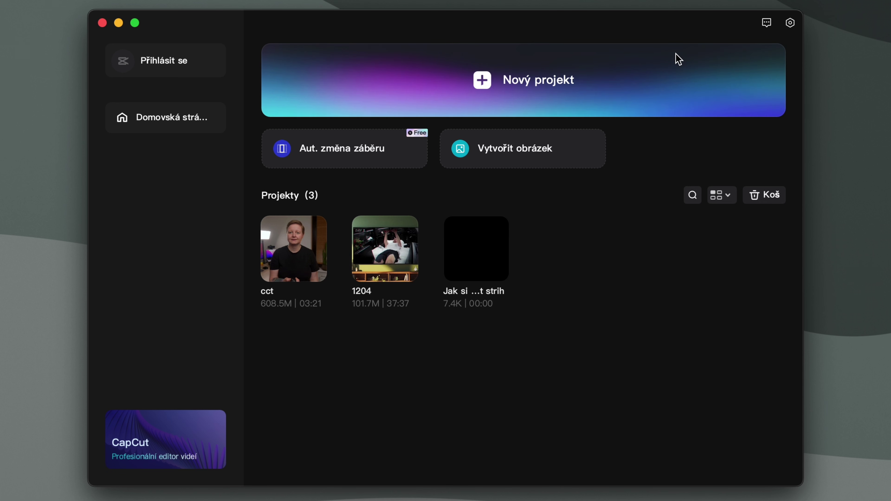
left_click(790, 23)
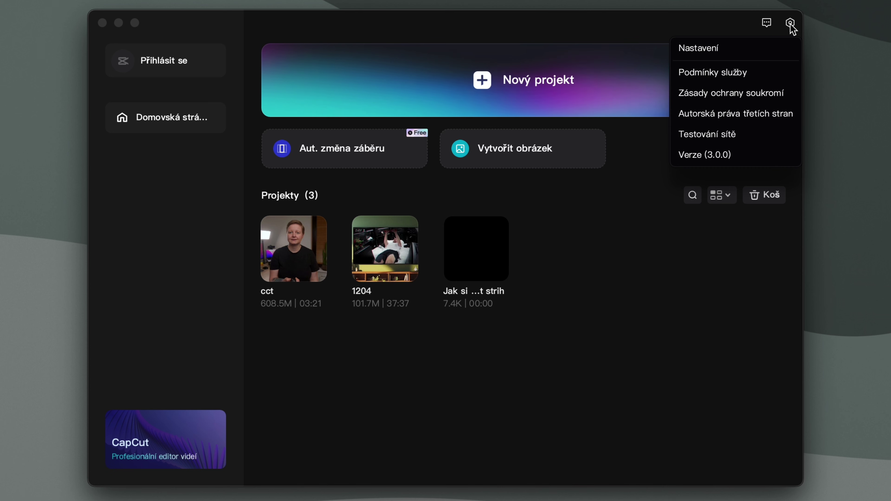
Check the Upravit preferences, keep Snímková frekvence at 25 fps, and save with Uložit.
left_click(719, 50)
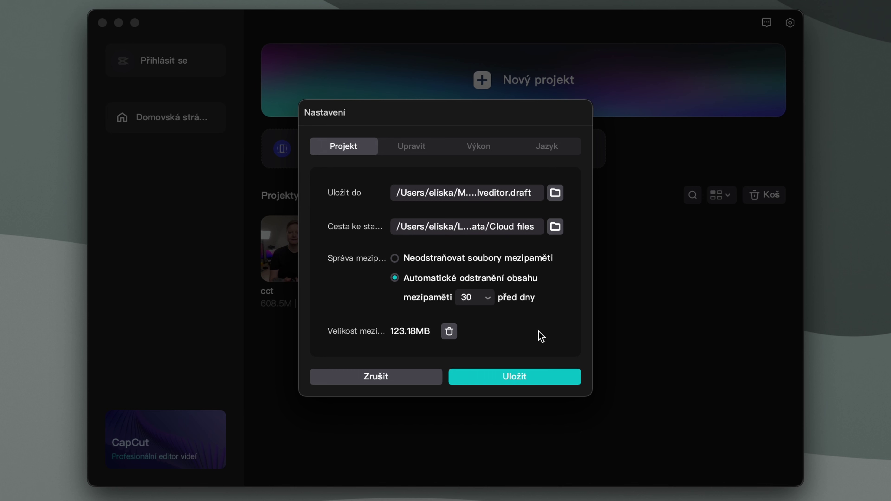
left_click(405, 147)
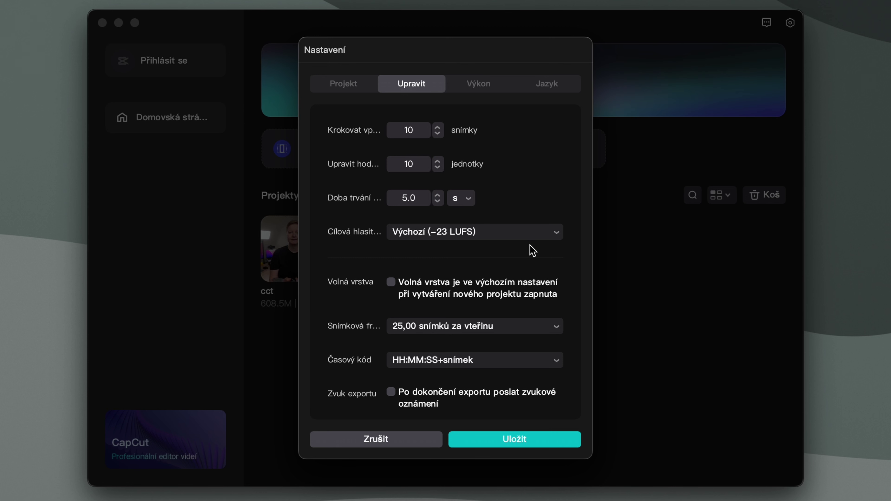
left_click(512, 328)
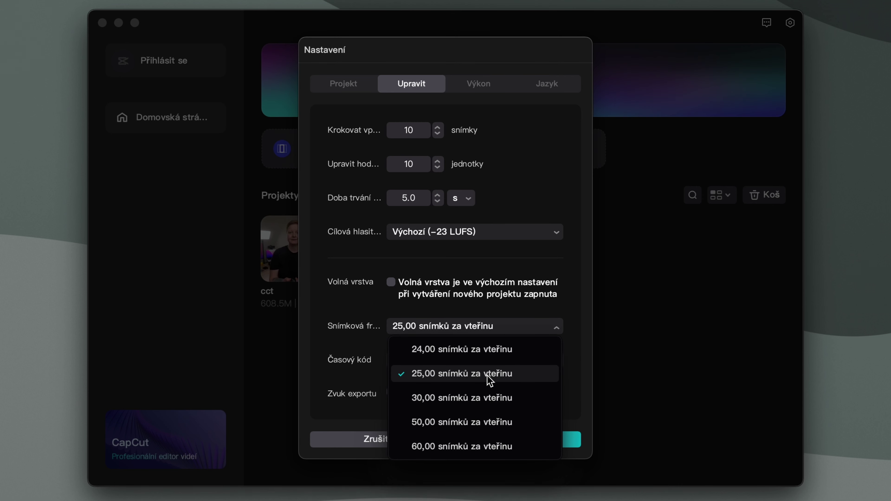
left_click(466, 376)
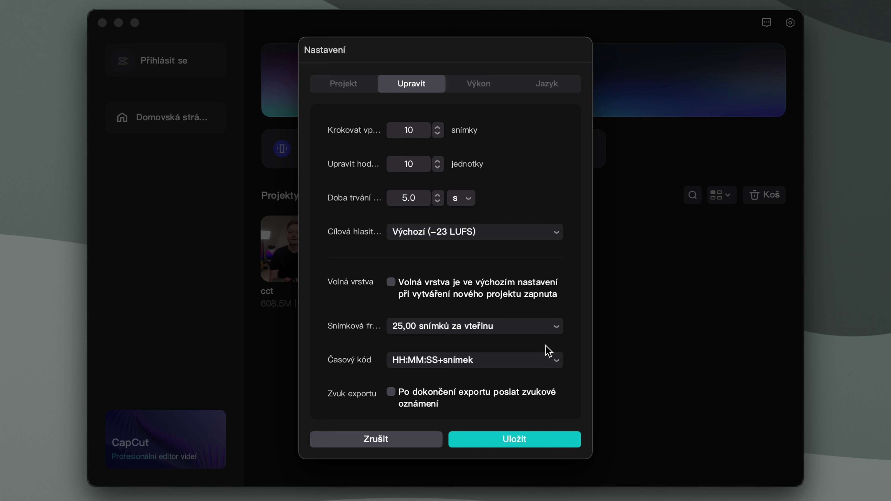
left_click(536, 443)
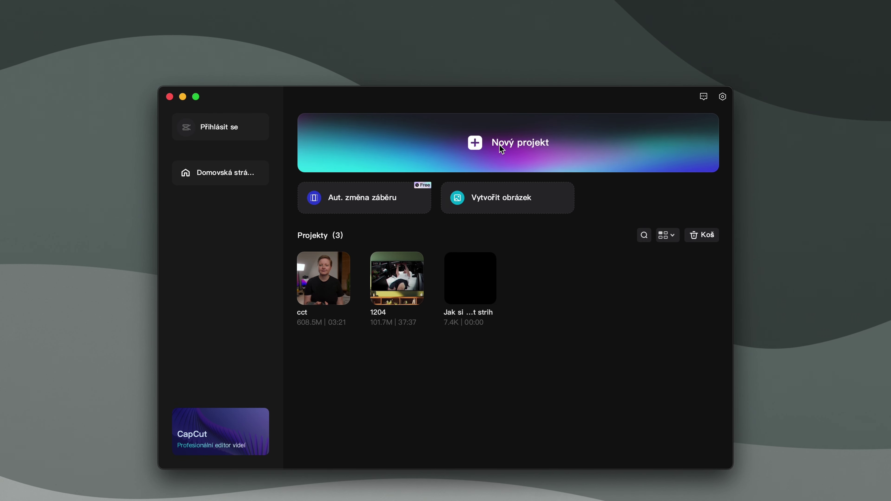
Start the new empty project 1217 and bring the Média category back into the asset panel.
left_click(475, 142)
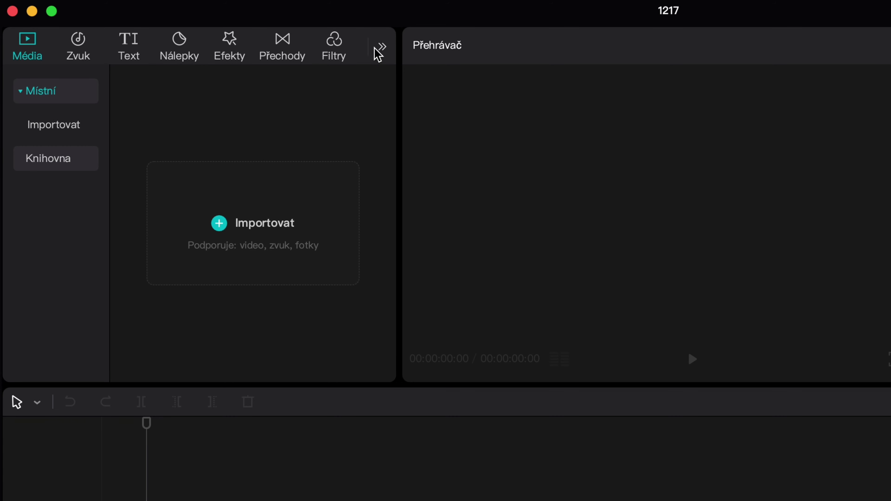
left_click(382, 47)
left_click(389, 46)
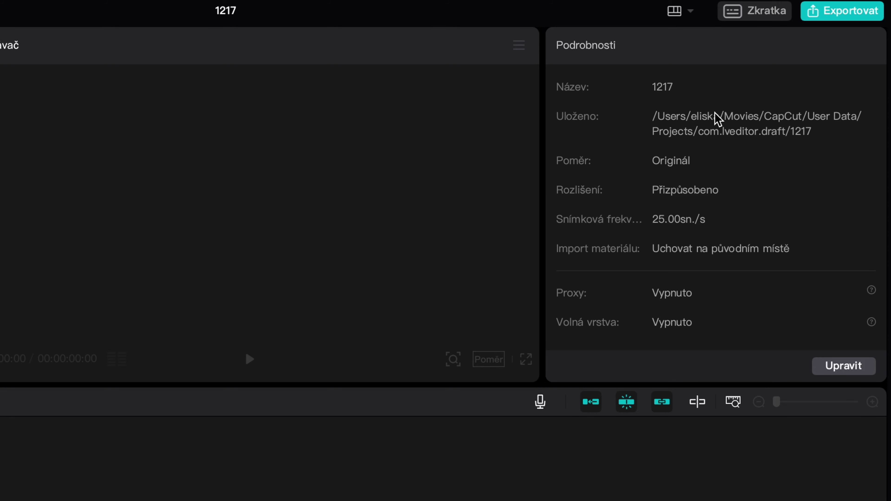
Rename the project from 1217 to 'CapCut Tutorial' in Nastavení projektu.
left_click(849, 368)
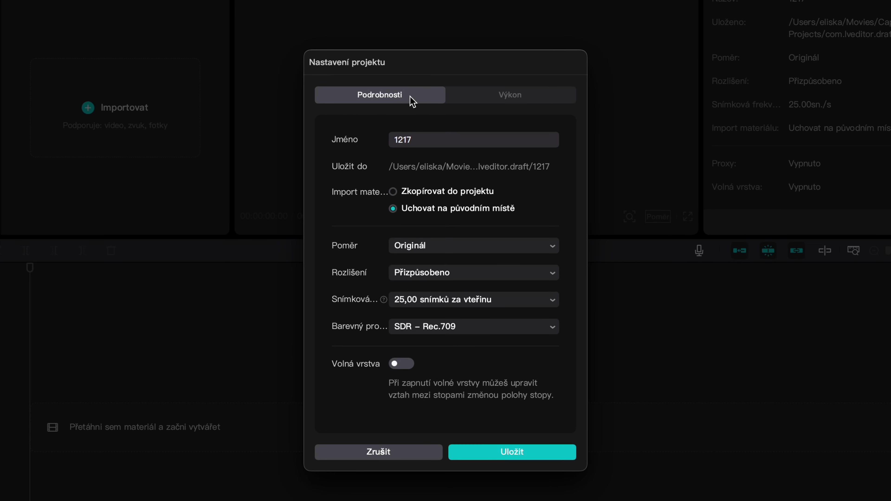
double_click(369, 163)
type("CapCut Tutorial")
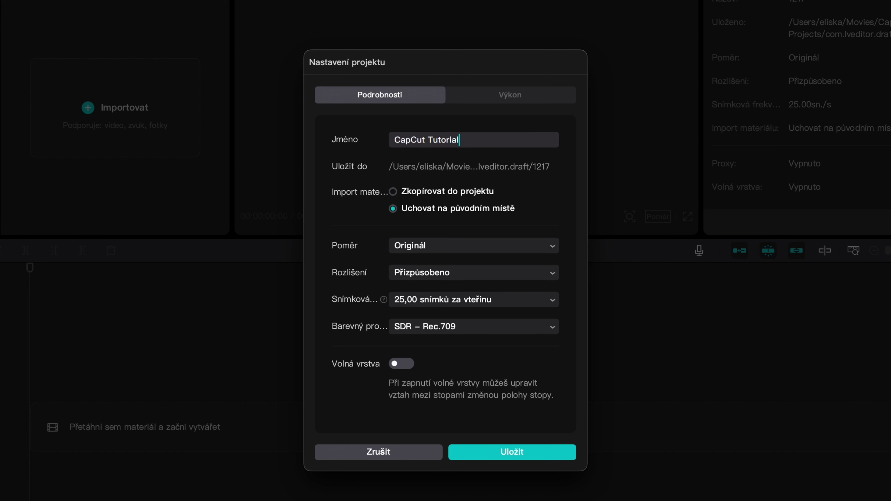
Keep Originál ratio, 25 fps and SDR – Rec.709, then save the project settings.
left_click(432, 245)
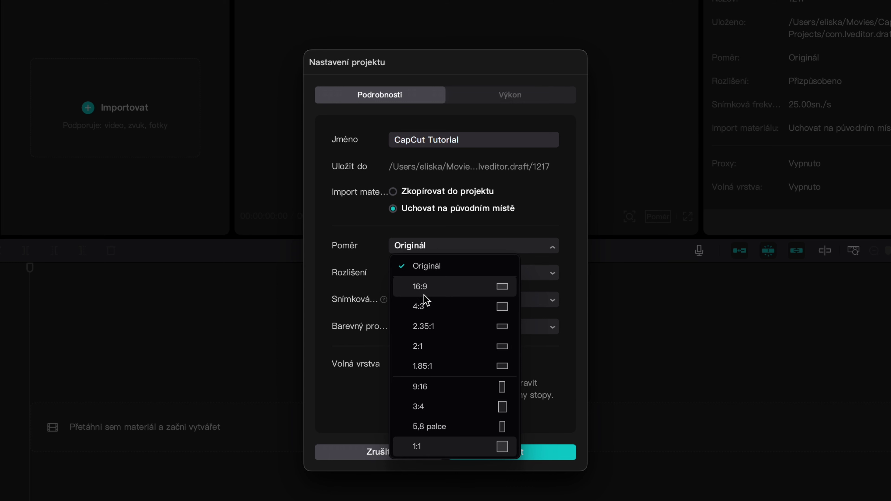
left_click(388, 277)
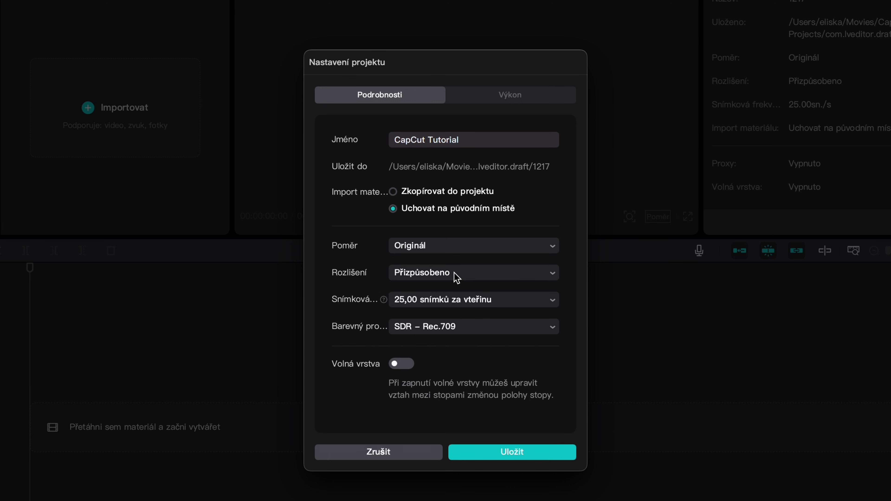
left_click(479, 246)
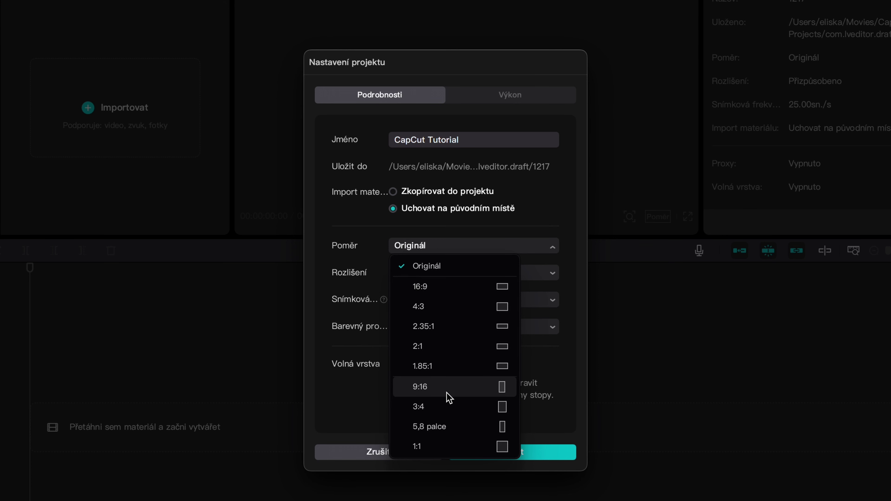
left_click(553, 206)
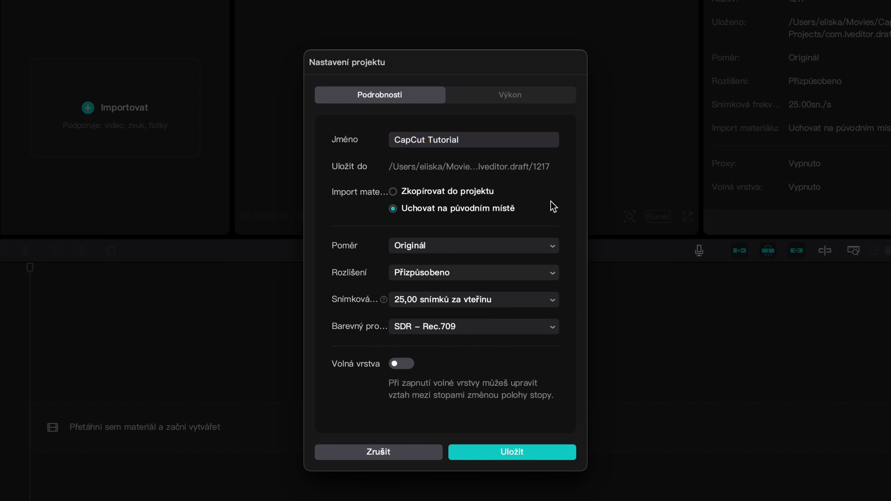
left_click(449, 304)
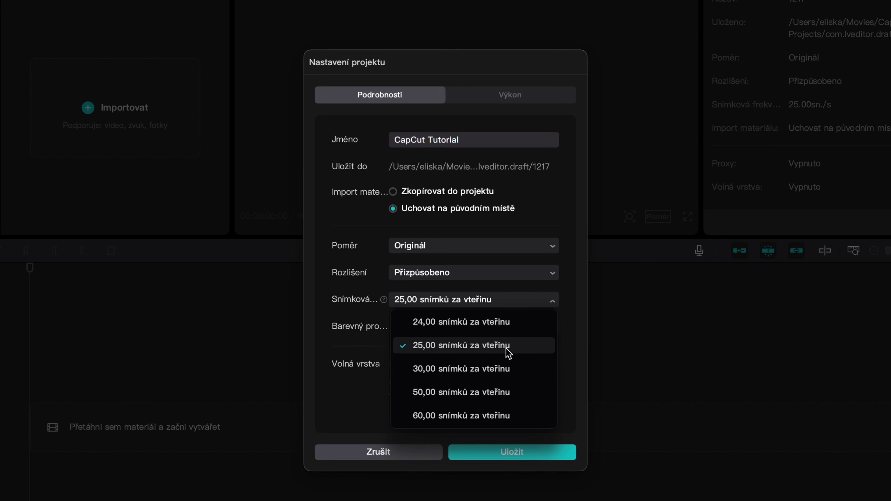
left_click(529, 226)
left_click(429, 327)
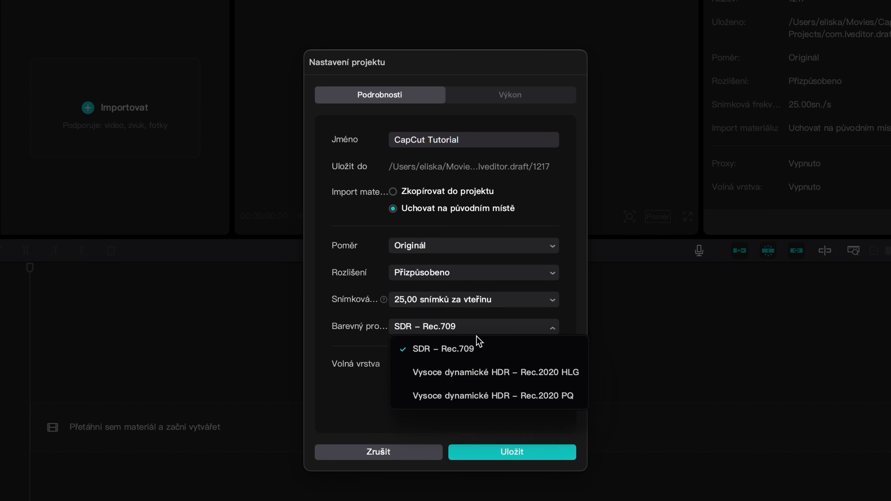
left_click(527, 214)
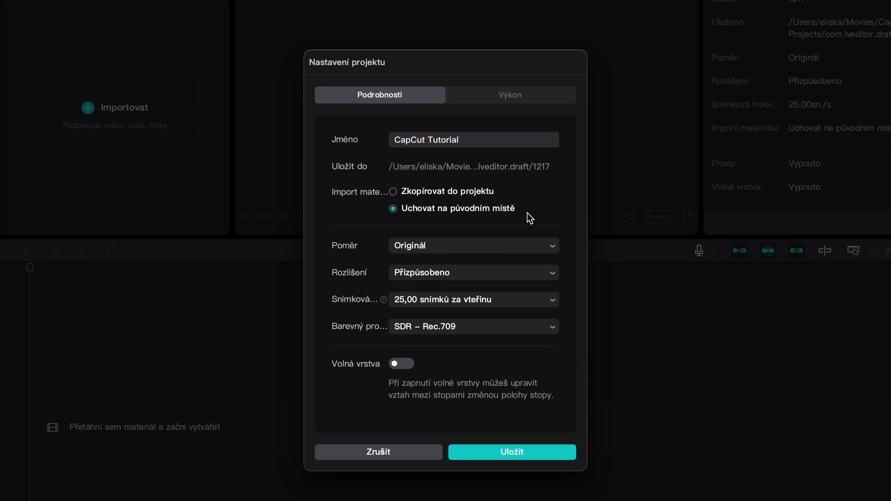
left_click(524, 456)
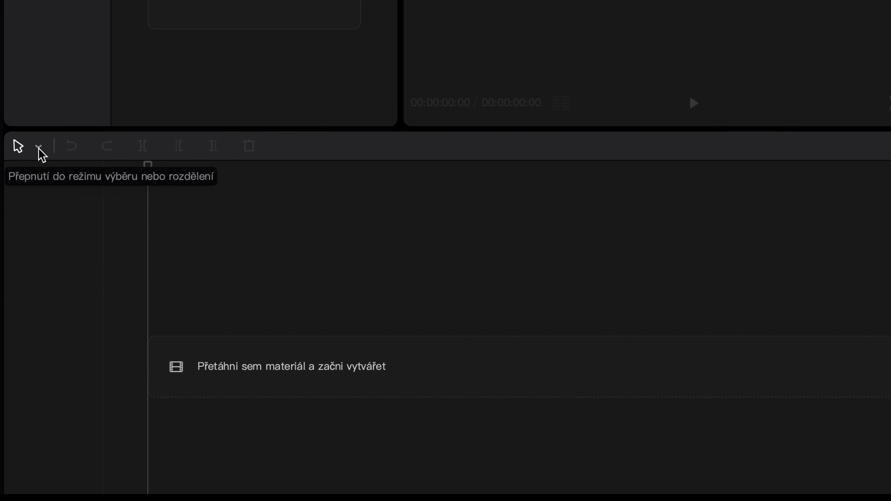
left_click(39, 147)
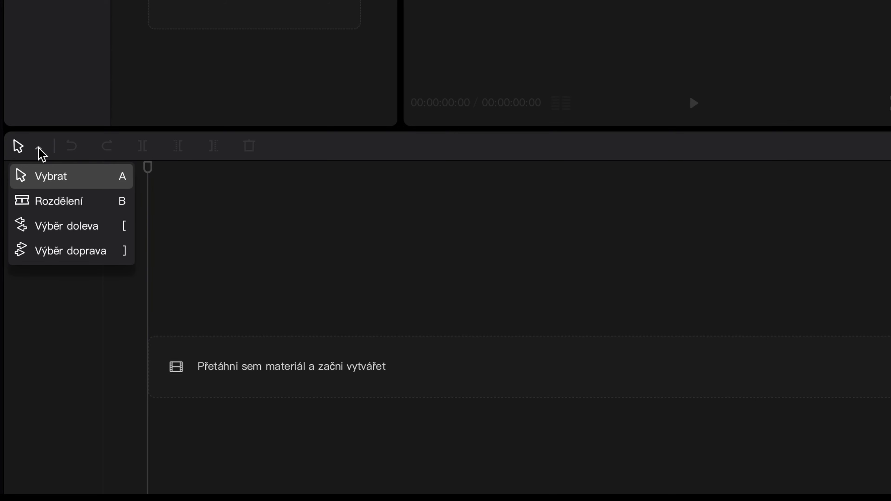
left_click(39, 148)
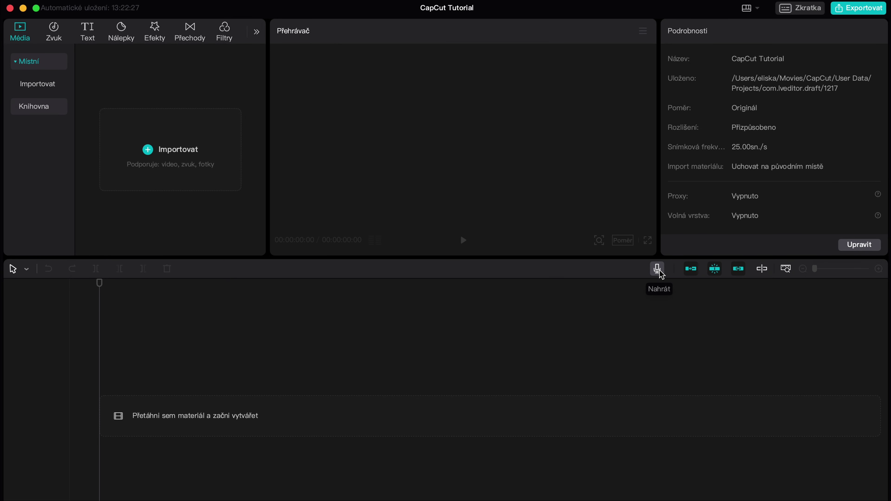
Import mluvici-hlava from the Video Editing Tutorial folder into the project media.
left_click(147, 151)
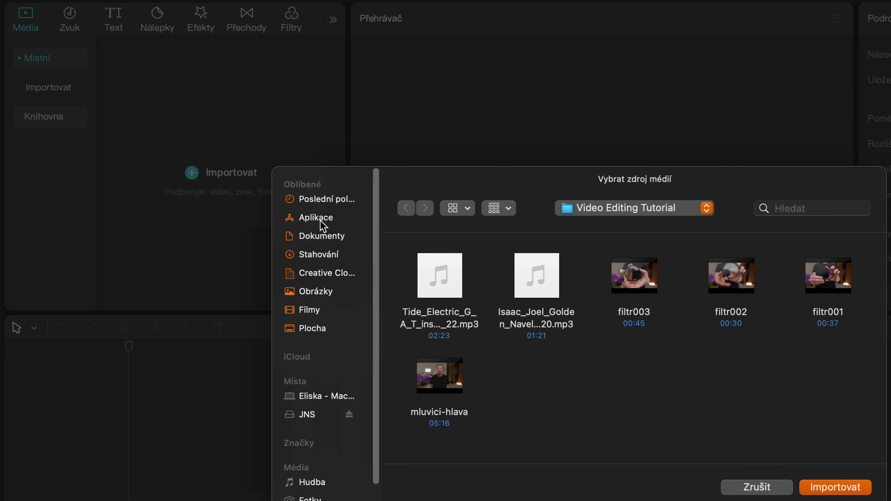
mouse_move(467, 384)
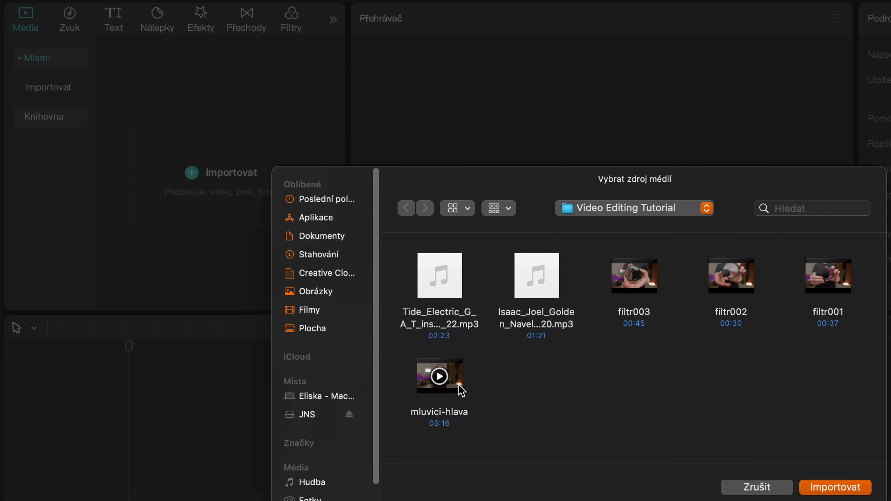
left_click(466, 384)
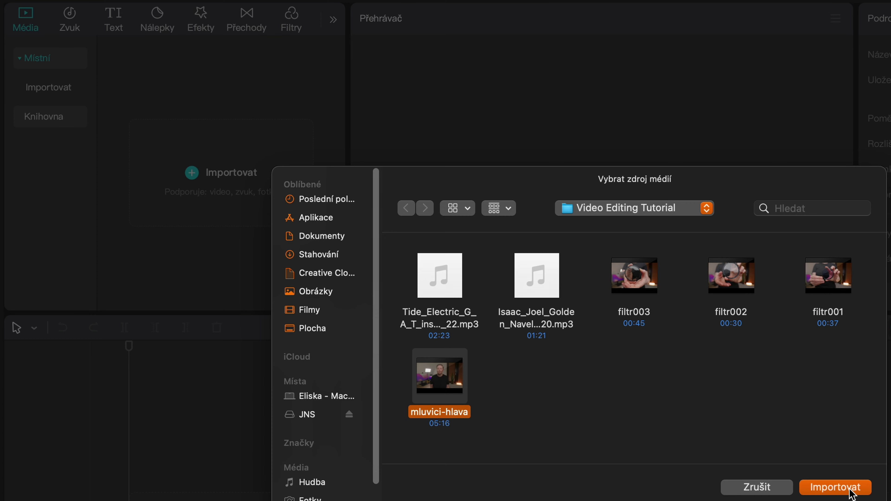
left_click(851, 491)
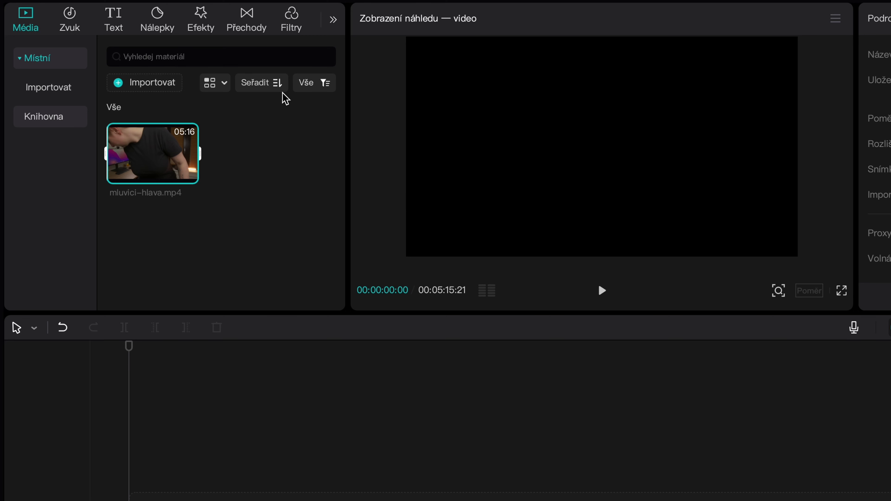
left_click(223, 82)
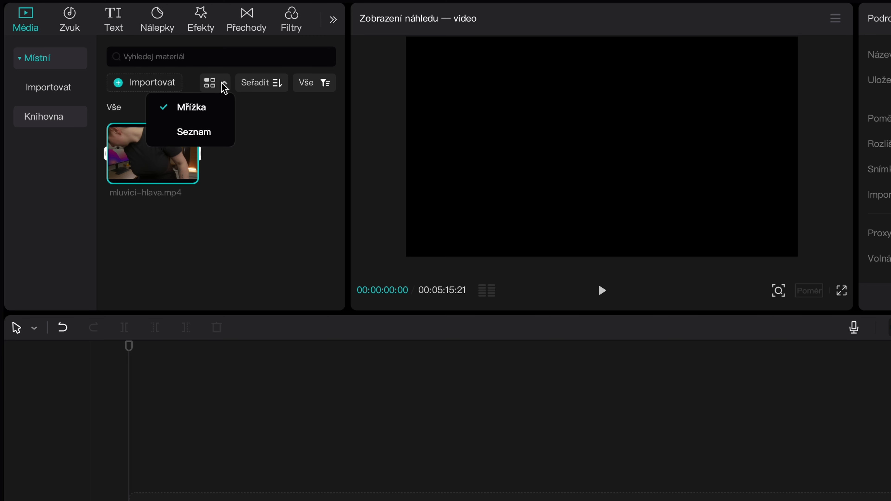
left_click(203, 133)
left_click(225, 85)
left_click(221, 105)
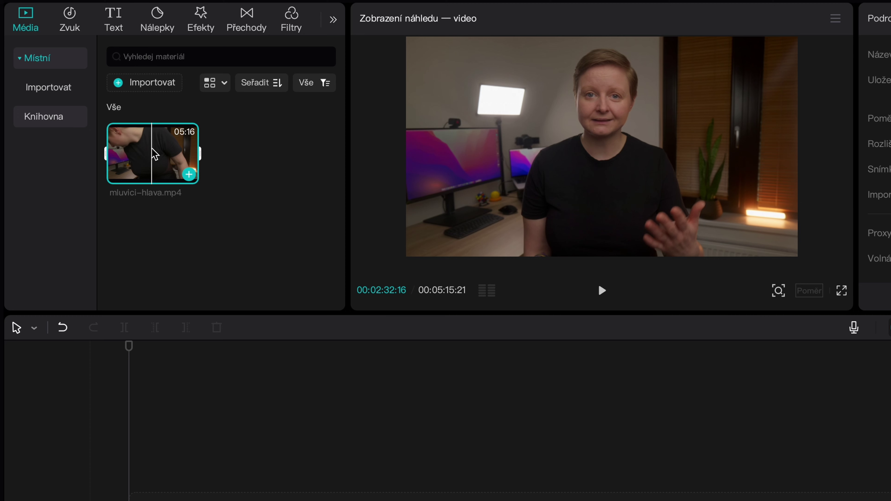
left_click(607, 293)
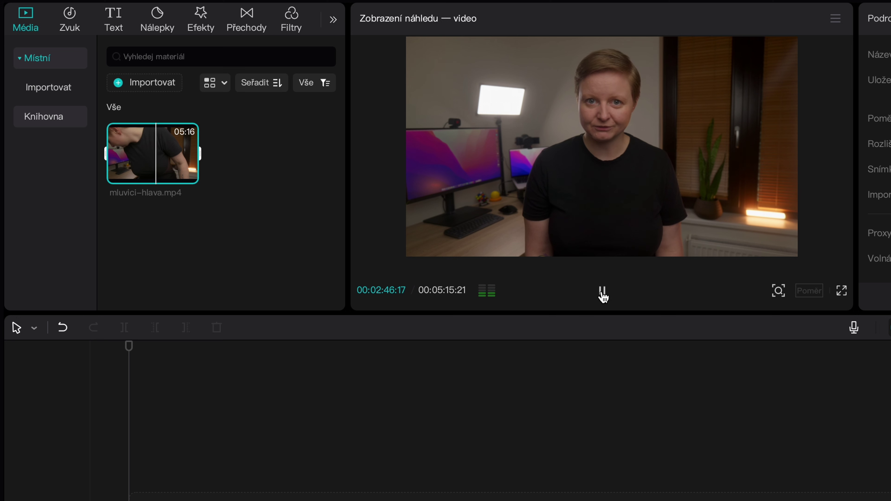
left_click(603, 296)
left_click(603, 296)
left_click(603, 297)
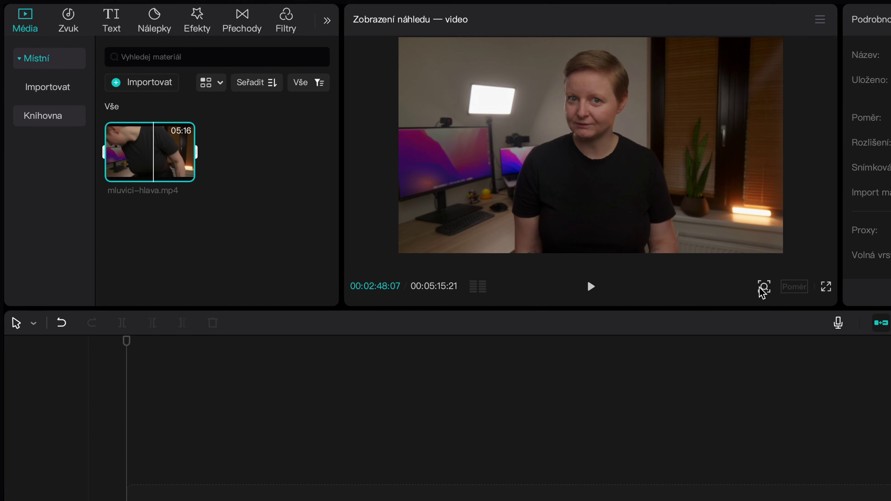
left_click(648, 242)
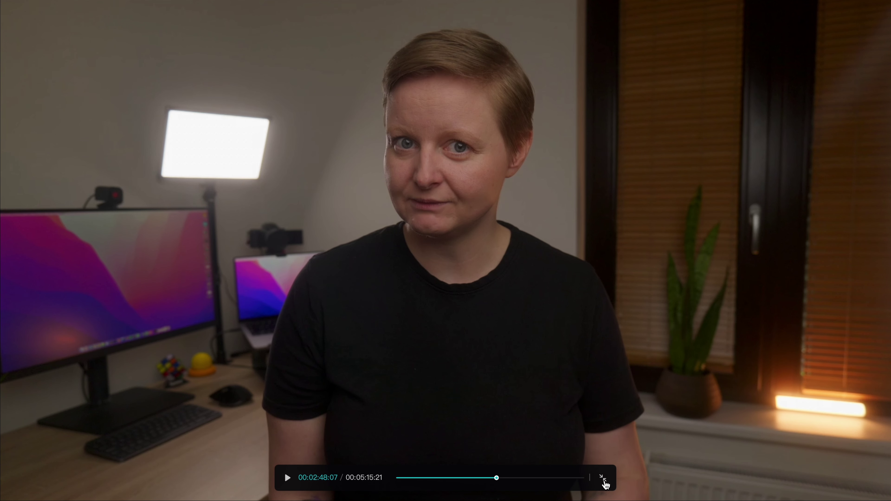
left_click(602, 478)
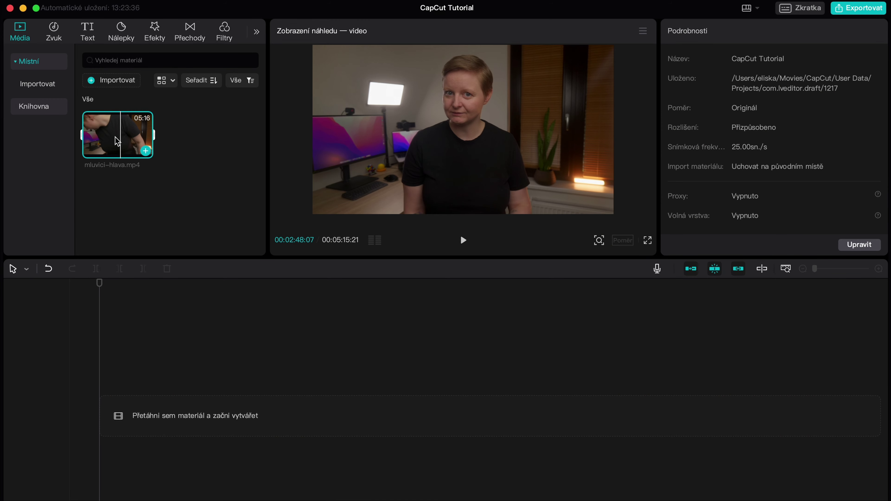
Place mluvici-hlava.mp4 on the timeline, review its Zvuk, Rychlost, Animace and Úprava tabs, and open Poměr.
left_click_drag(117, 140, 101, 418)
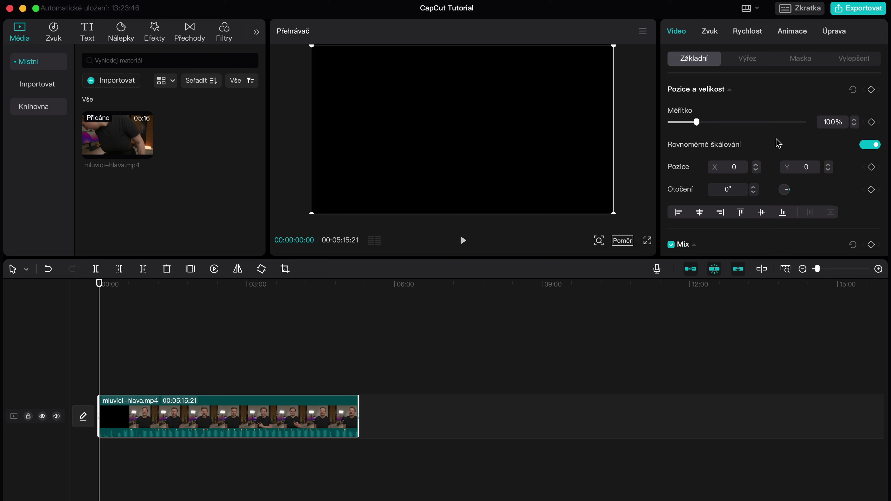
left_click(710, 32)
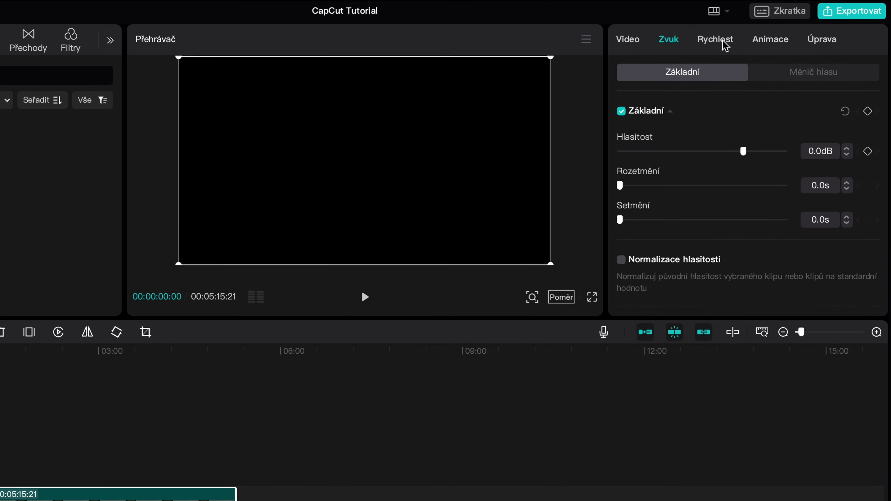
left_click(724, 41)
left_click(764, 49)
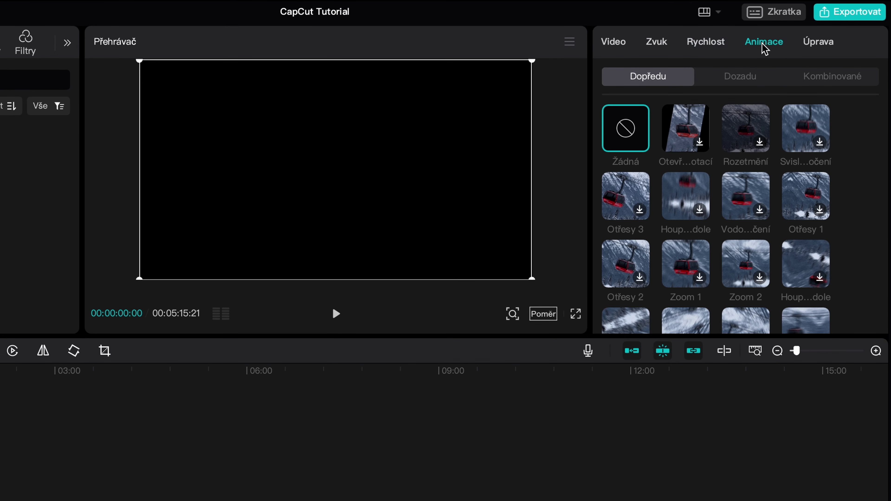
left_click(829, 49)
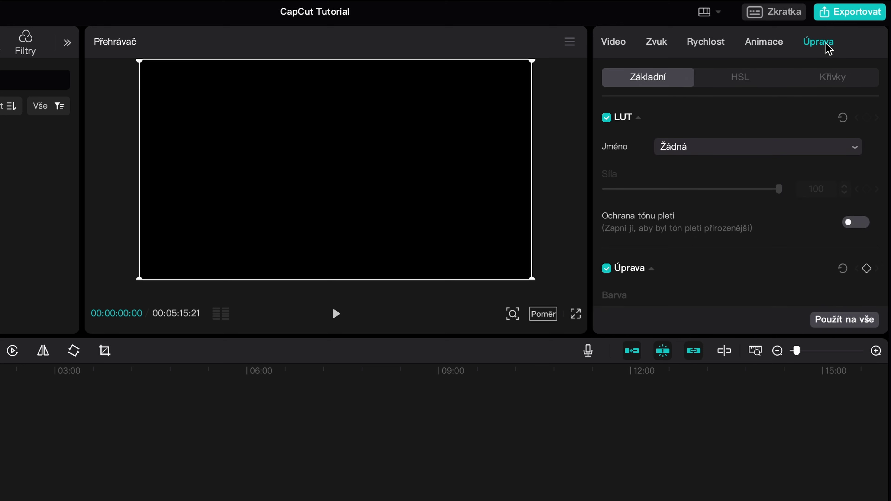
left_click(621, 47)
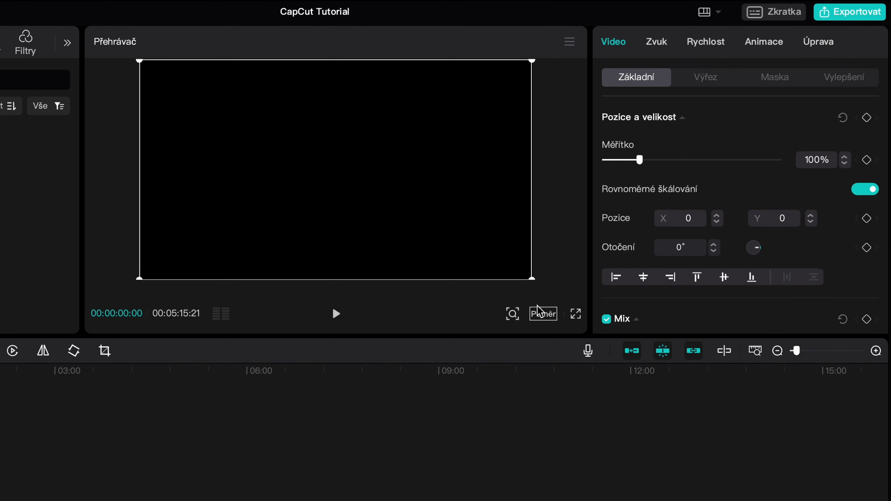
left_click(543, 314)
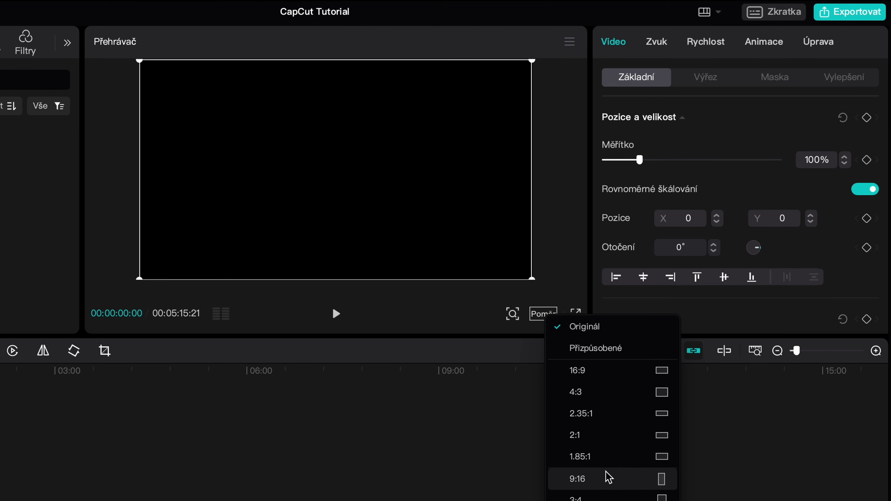
left_click(608, 479)
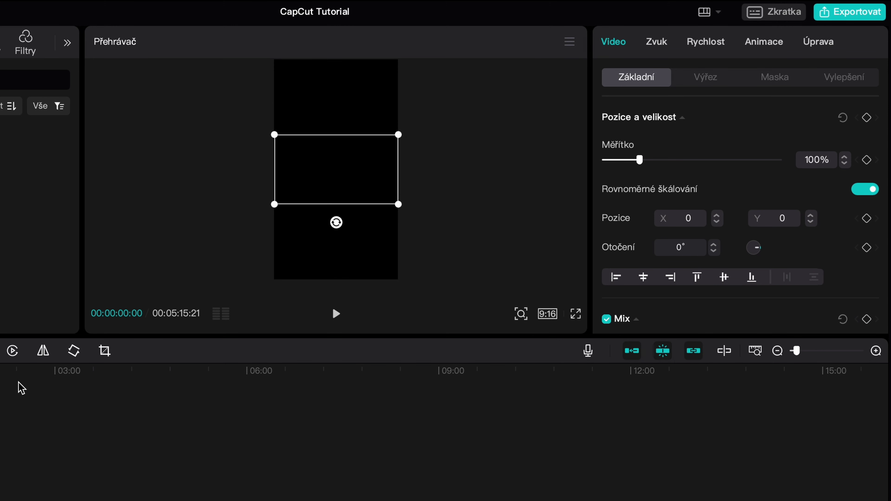
left_click(23, 373)
mouse_move(398, 204)
left_mouse_down()
mouse_move(440, 259)
mouse_move(585, 354)
left_mouse_up()
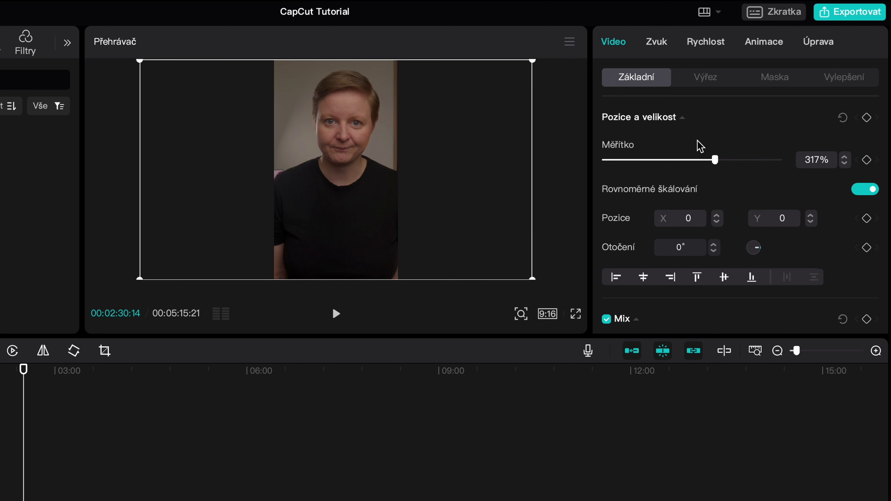
double_click(813, 160)
type("100")
key("Return")
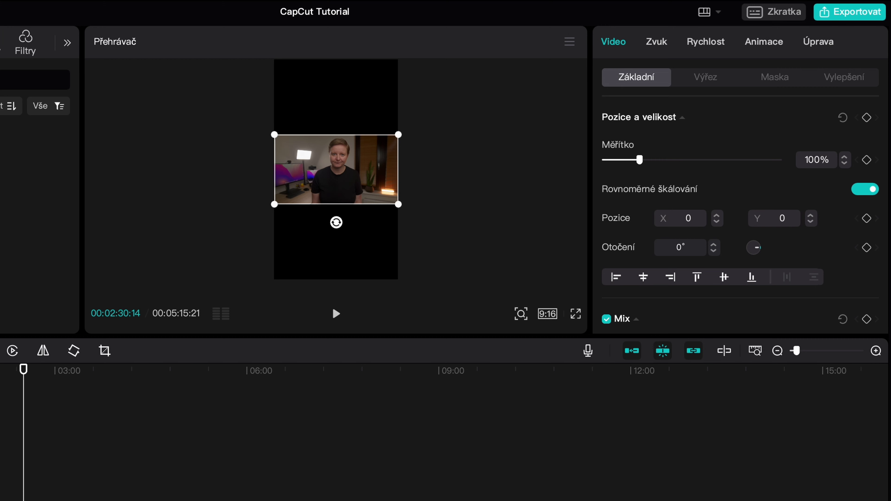
left_click(546, 314)
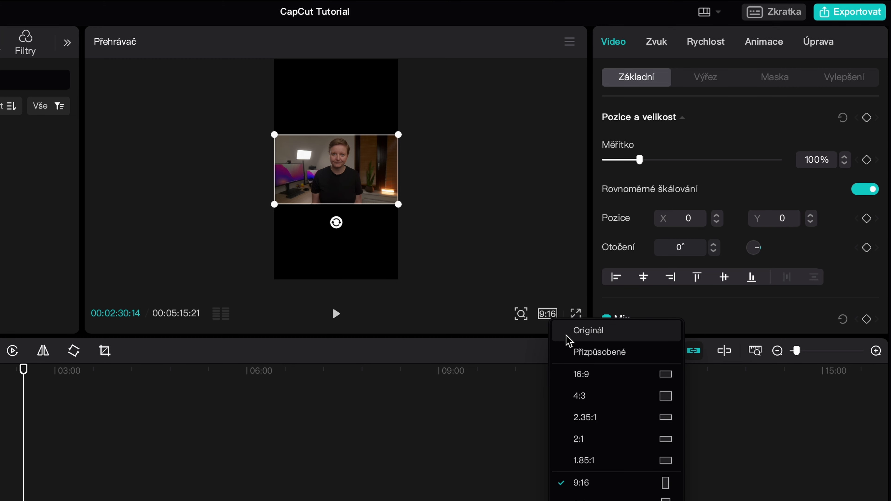
left_click(582, 332)
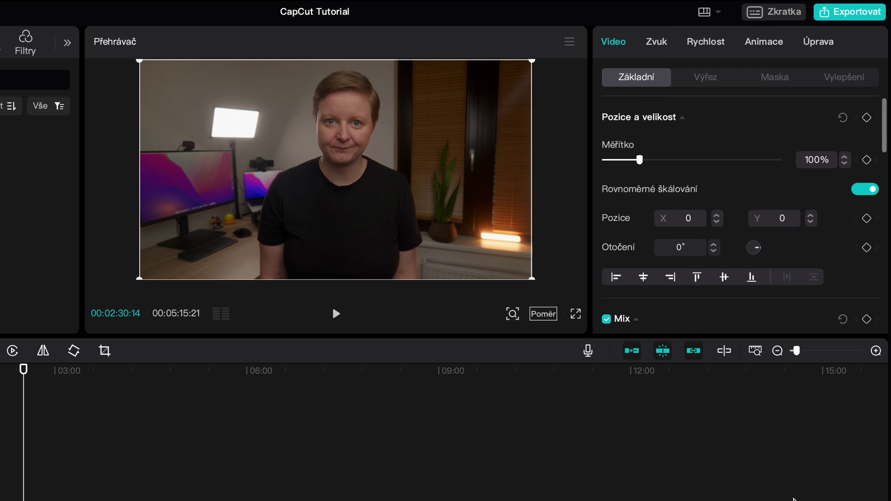
Turn on the colour scopes under the preview.
left_click(570, 44)
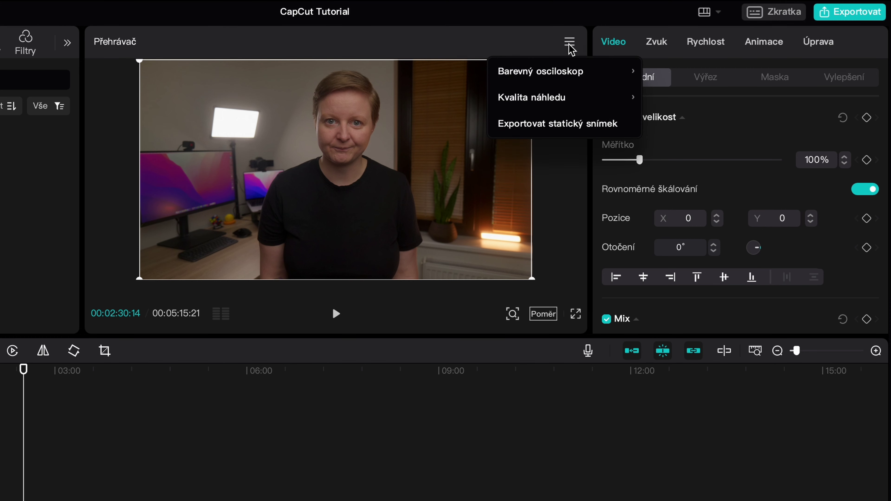
mouse_move(572, 74)
left_click(703, 79)
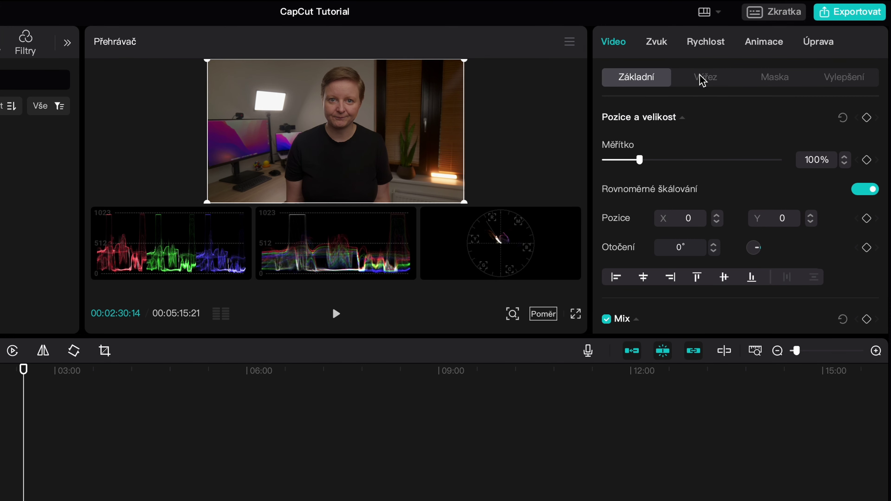
Export the current frame as a 1080p PNG still into the media bin.
left_click(570, 42)
mouse_move(563, 100)
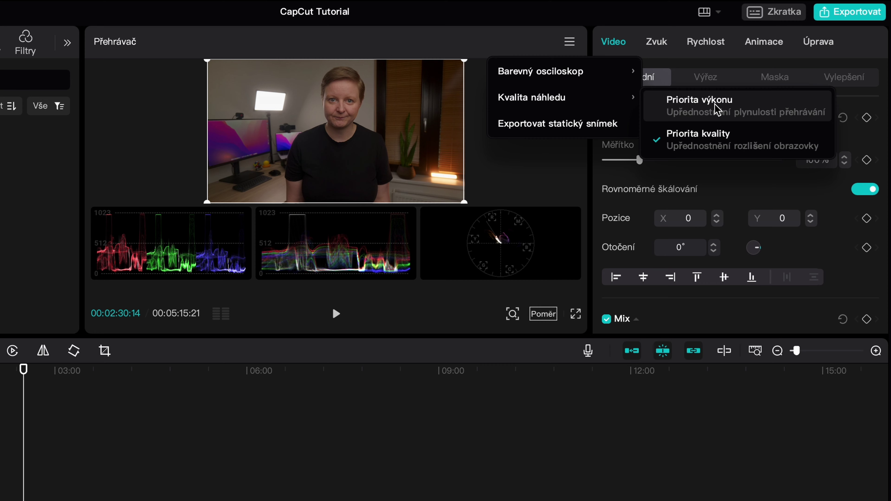
left_click(557, 127)
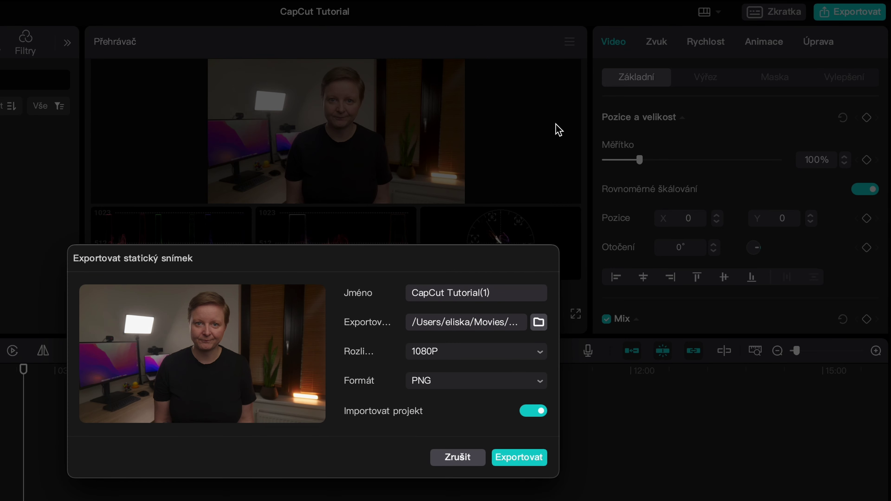
left_click(522, 457)
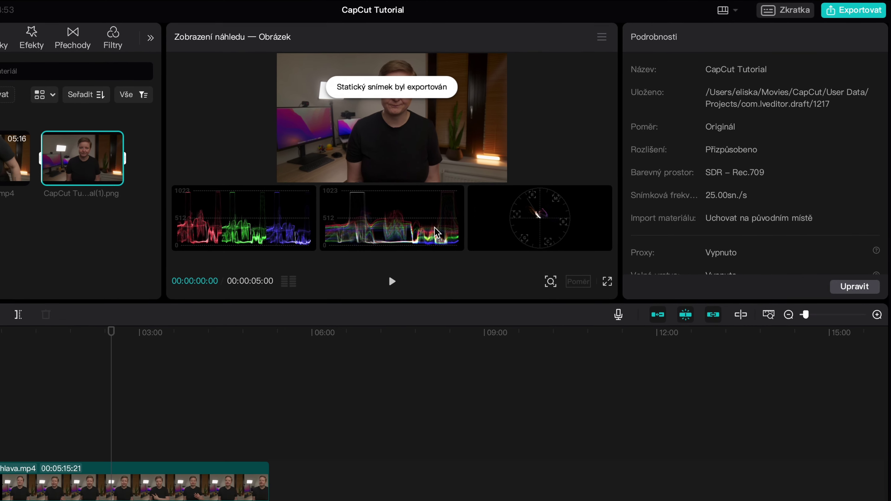
Set Barevný osciloskop to Vypnout to hide the colour scopes.
left_click(642, 30)
mouse_move(627, 54)
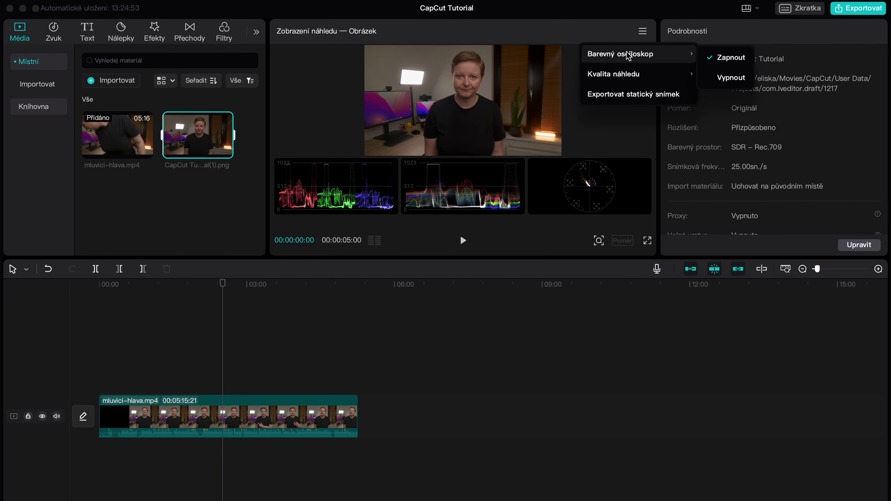
left_click(731, 78)
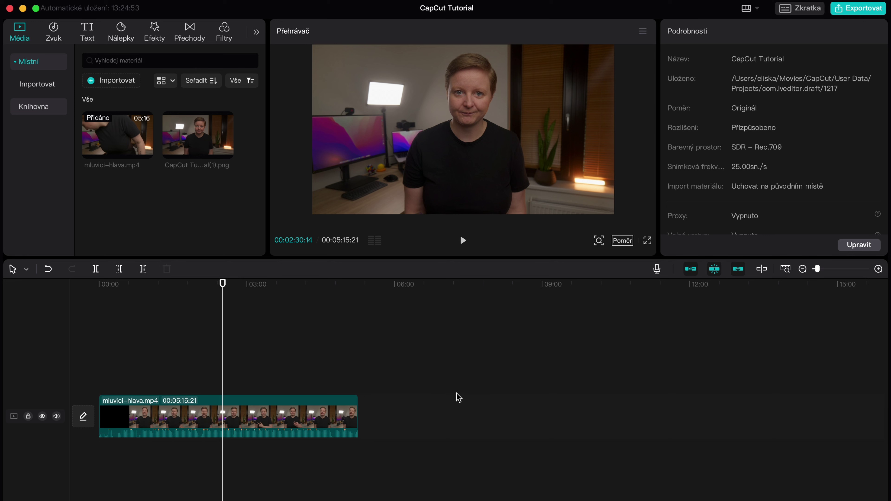
Select the talking-head clip, zoom the timeline to fit its full length, and return to the start.
left_click(259, 412)
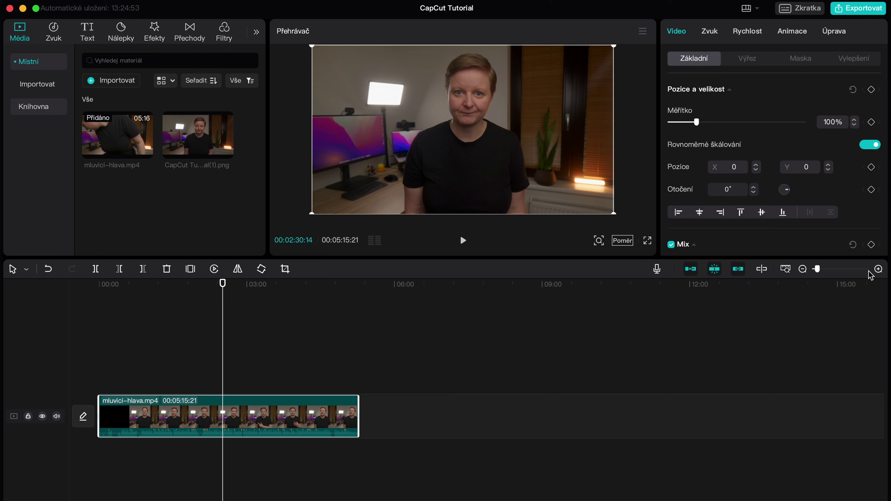
left_click(879, 273)
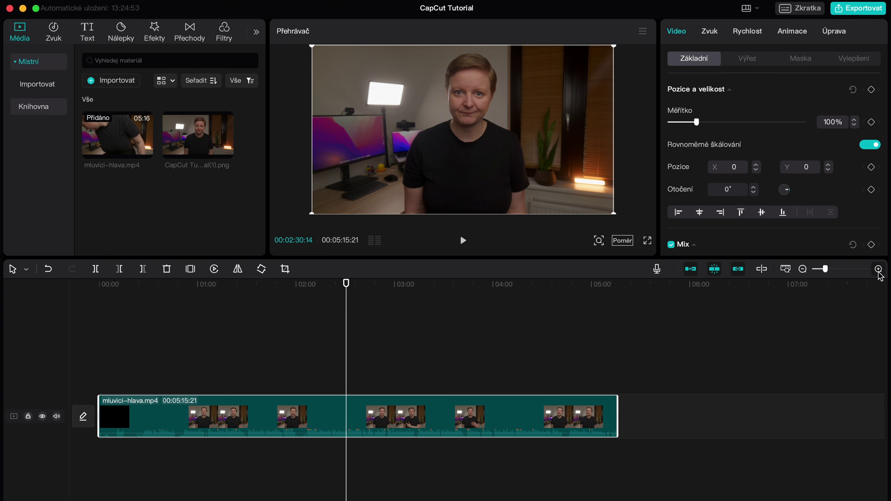
left_click(785, 270)
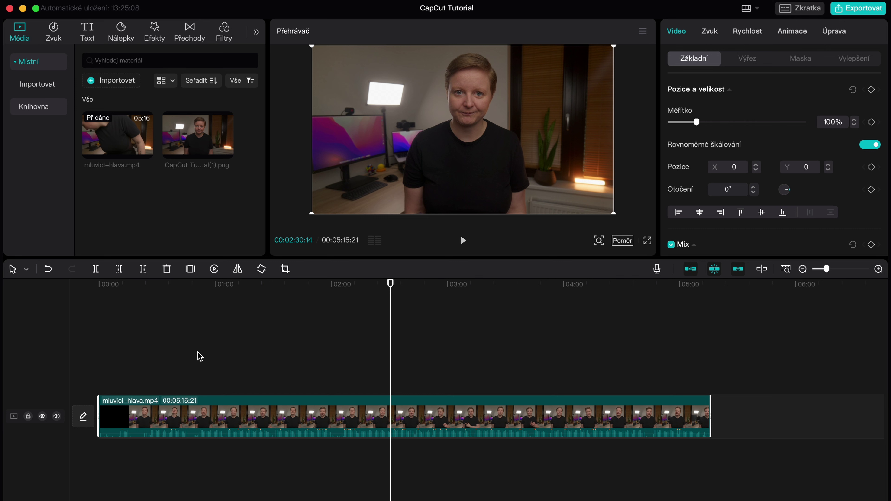
left_click(100, 285)
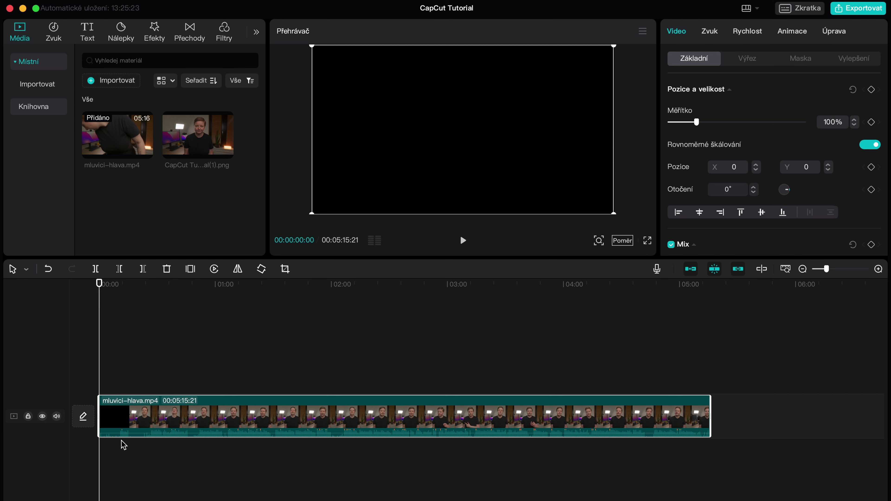
Trim the black intro up to 00:00:25 and the ending so the clip runs 00:04:19:23.
left_click(147, 286)
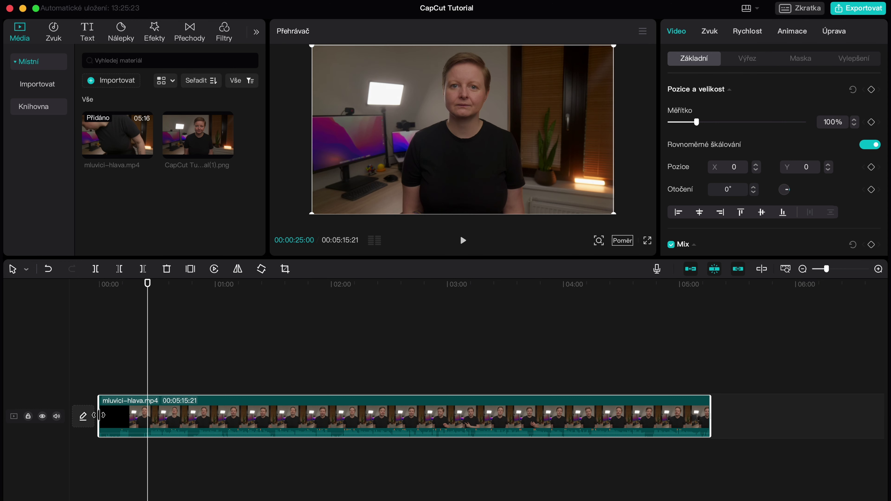
left_click_drag(99, 415, 147, 407)
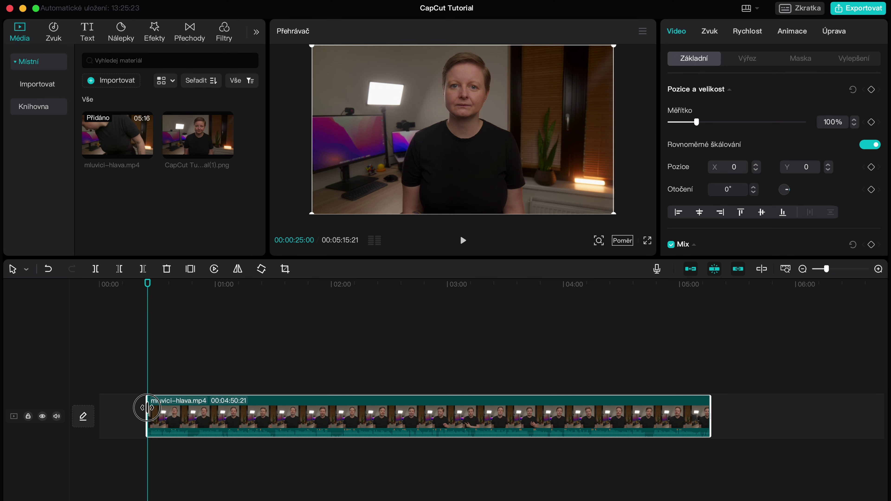
left_click_drag(146, 408, 147, 407)
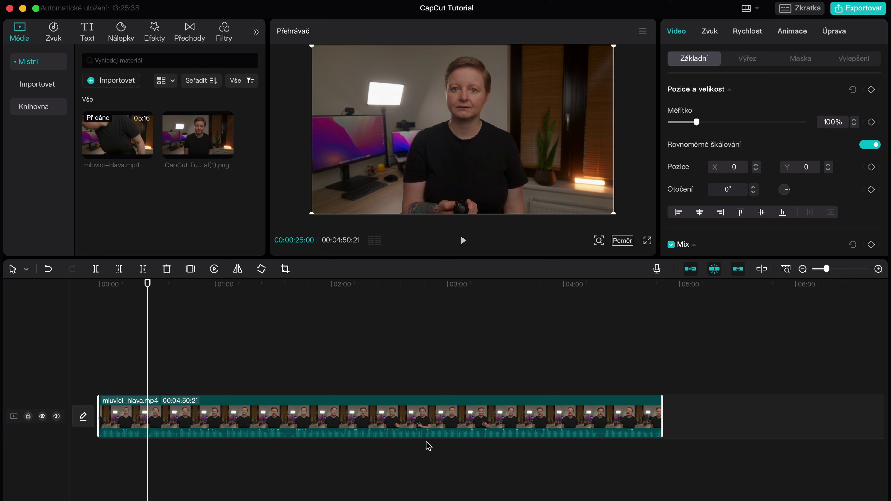
left_click_drag(660, 411, 600, 411)
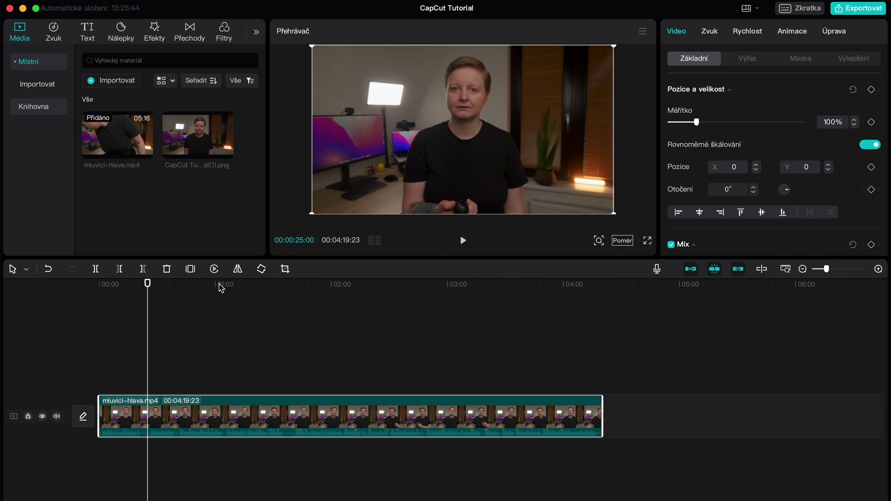
left_click_drag(221, 286, 225, 286)
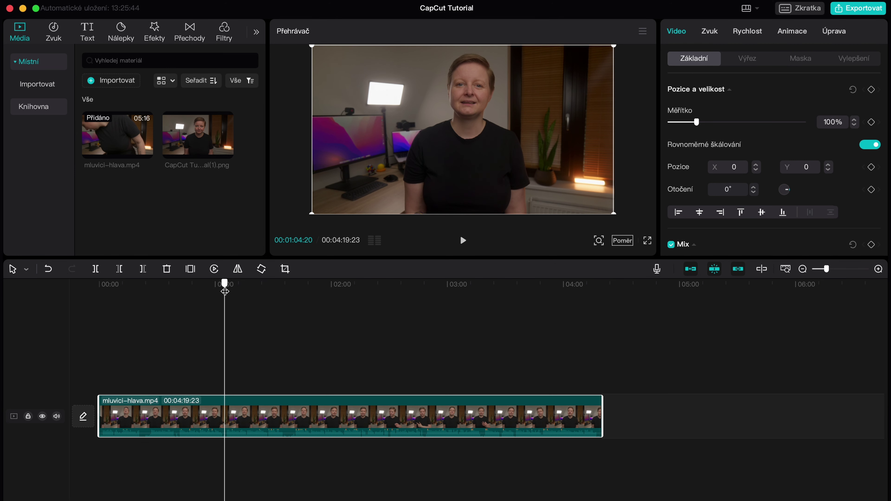
Split the talking-head clip at 01:04:20 and just after, then delete the short middle piece.
left_click(25, 269)
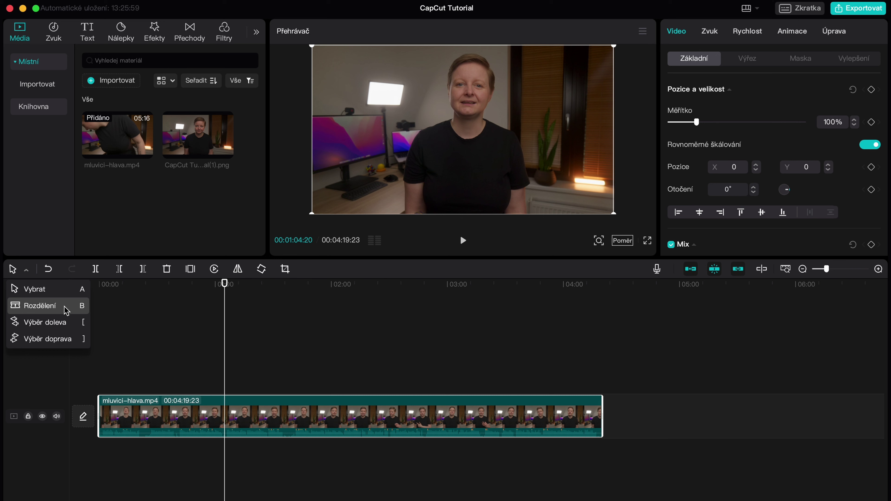
left_click(66, 310)
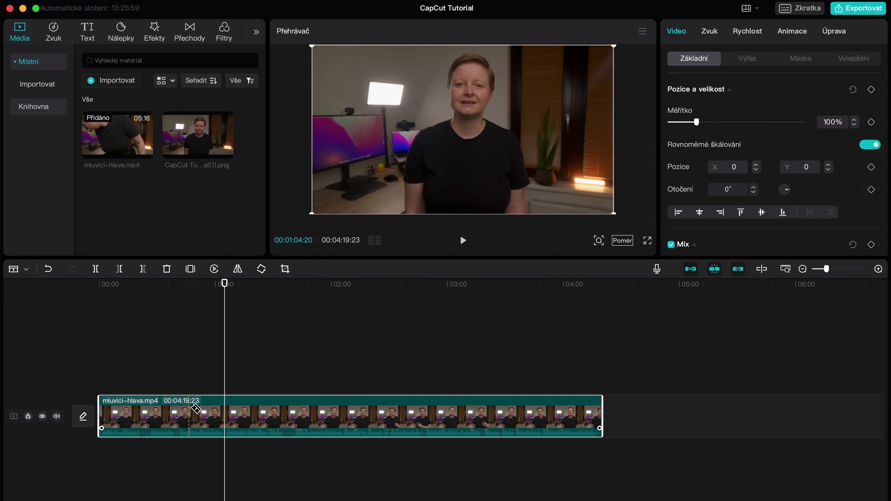
left_click(224, 421)
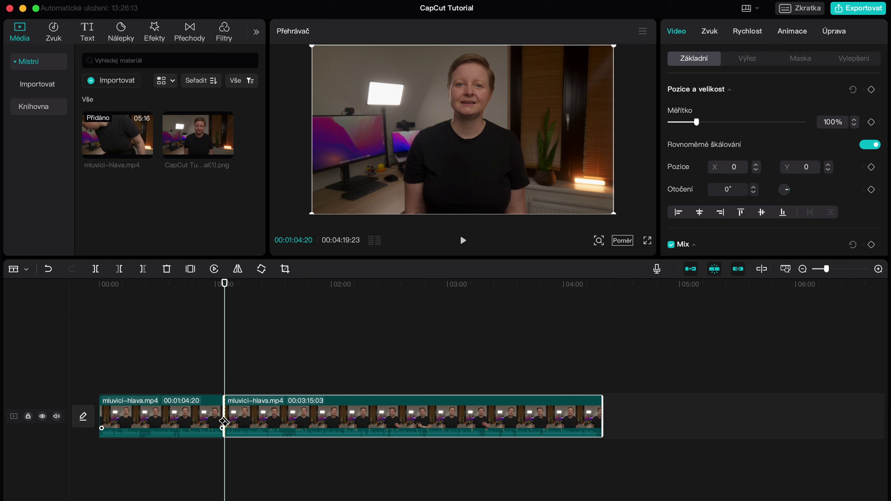
left_click(290, 418)
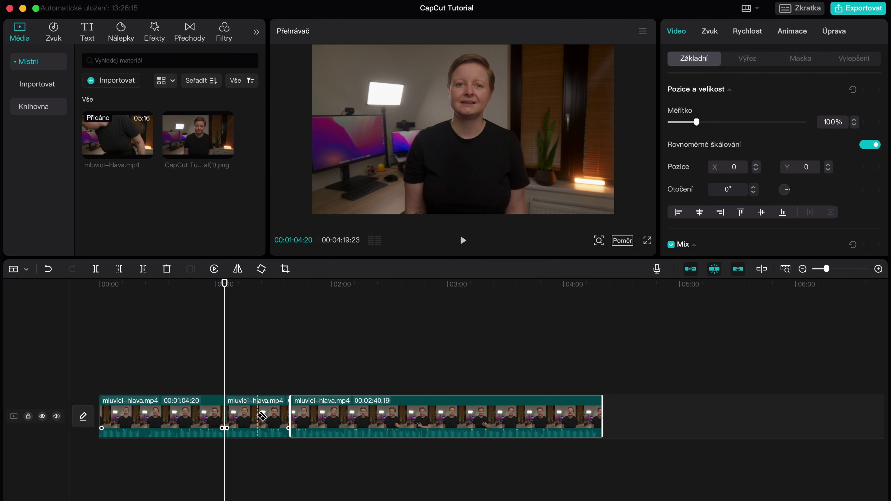
key("a")
left_click(254, 418)
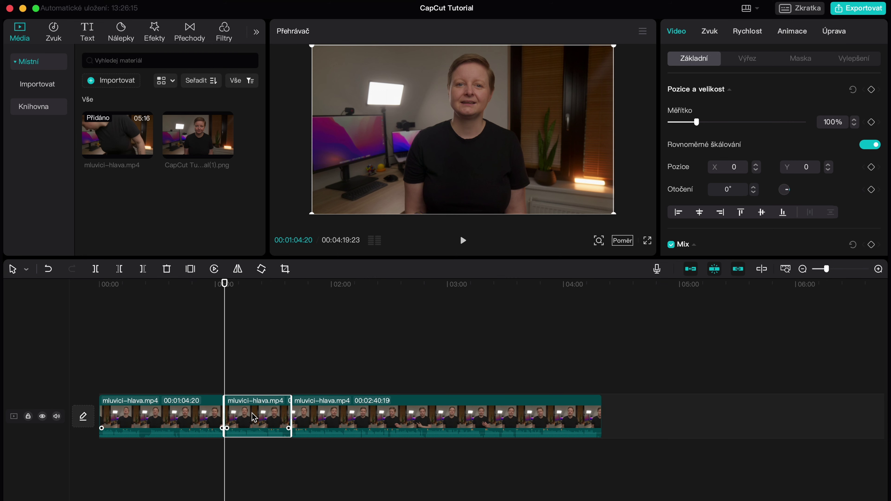
key("Delete")
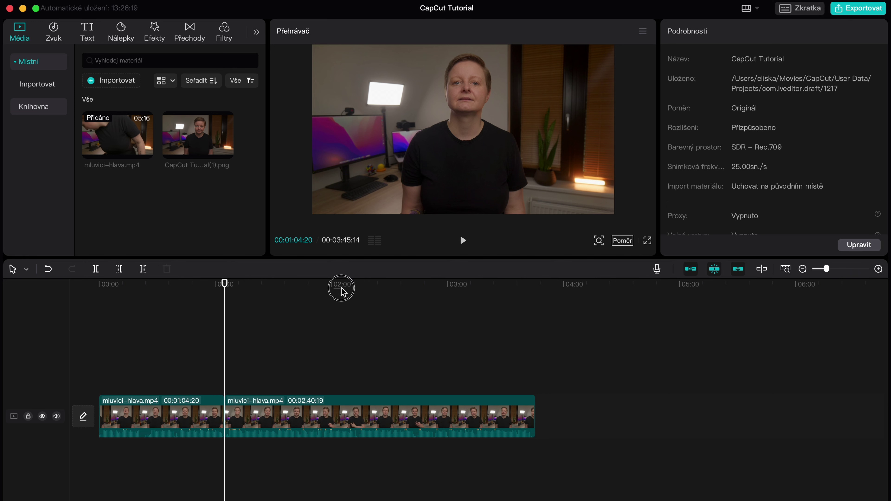
Split the talking-head clip at about 2:14 and trim the start of the third clip.
left_click_drag(366, 293, 359, 292)
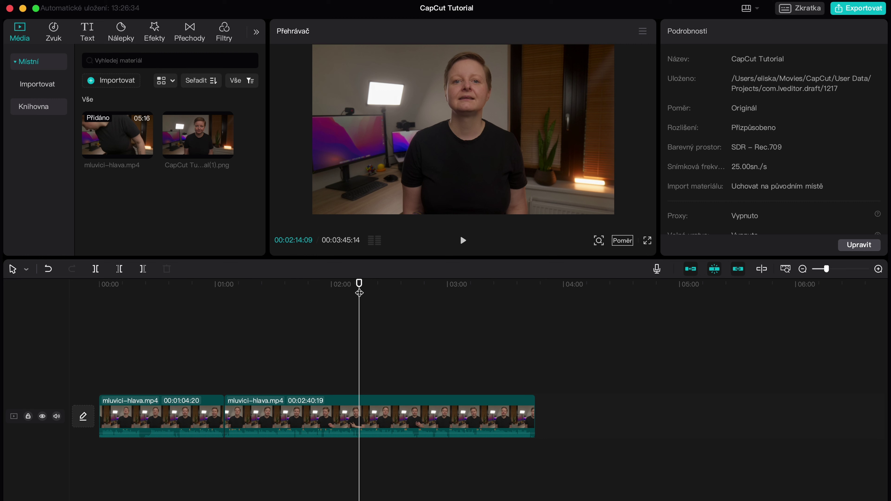
key("ctrl+b")
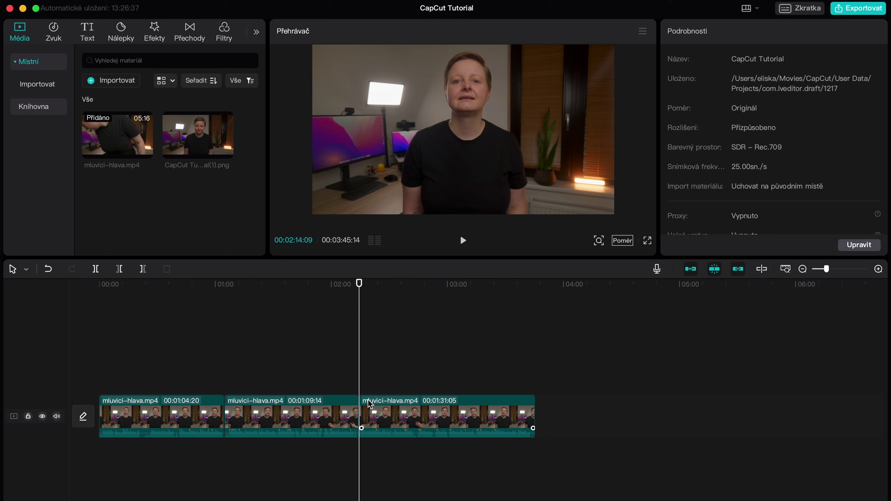
left_click_drag(362, 413, 436, 409)
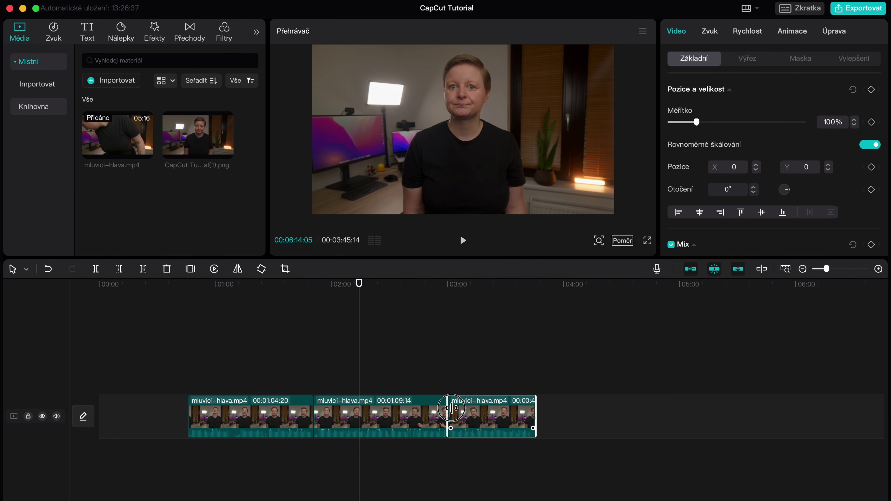
left_click_drag(437, 409, 453, 411)
left_click(457, 358)
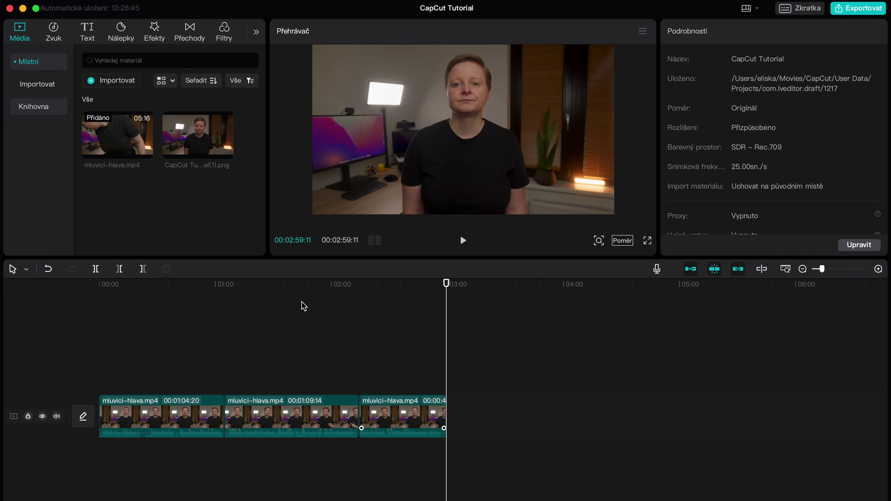
Cut out unwanted sections at about 0:39 and 1:38, closing the gaps.
left_click(221, 291)
left_click_drag(221, 291, 173, 292)
key("ctrl+b")
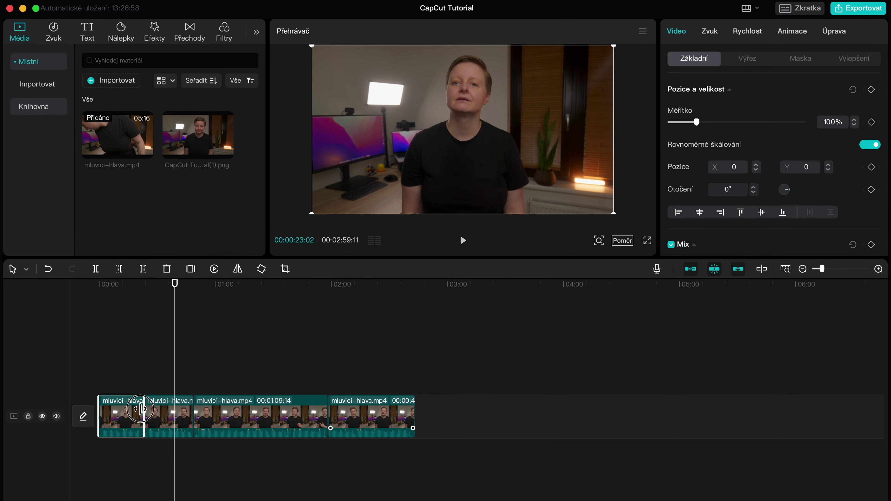
key("q")
left_click(285, 284)
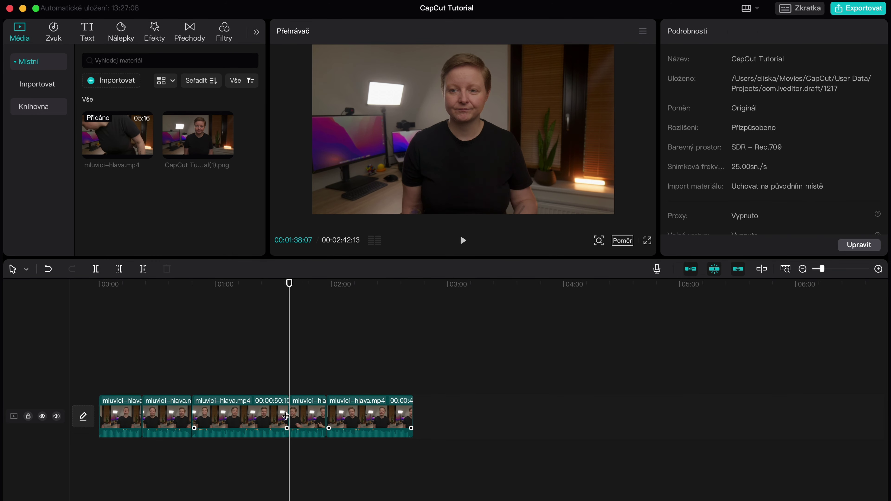
key("q")
Trim the end of the clip before the last one and shorten the first clip slightly.
left_click_drag(822, 269, 833, 269)
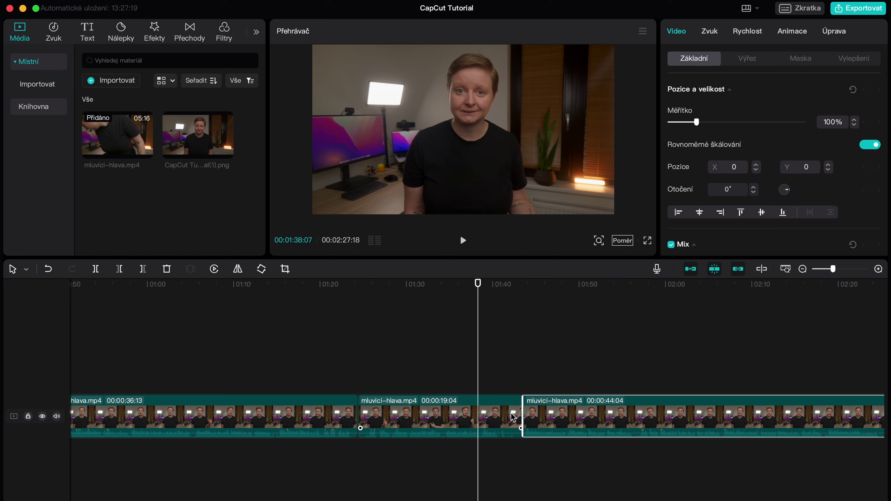
left_click_drag(520, 416, 491, 416)
left_click_drag(356, 416, 351, 415)
left_click(359, 315)
Play back the five-clip edit, fitted to the timeline, to review the cuts.
key("space")
left_click(420, 283)
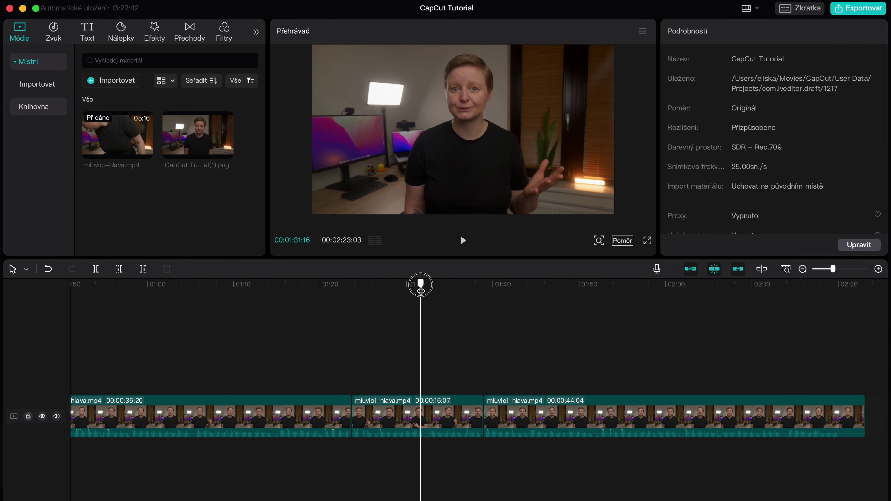
left_click(393, 418)
key("super+minus")
key("space")
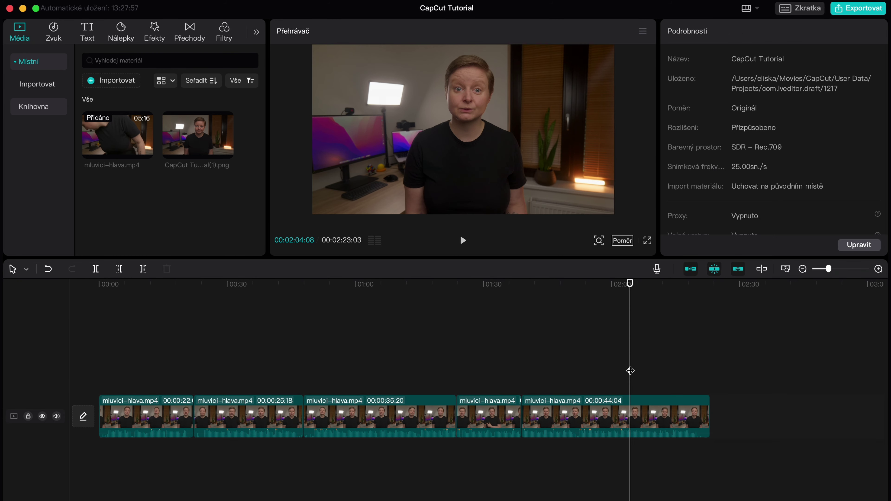
left_click(432, 304)
key("space")
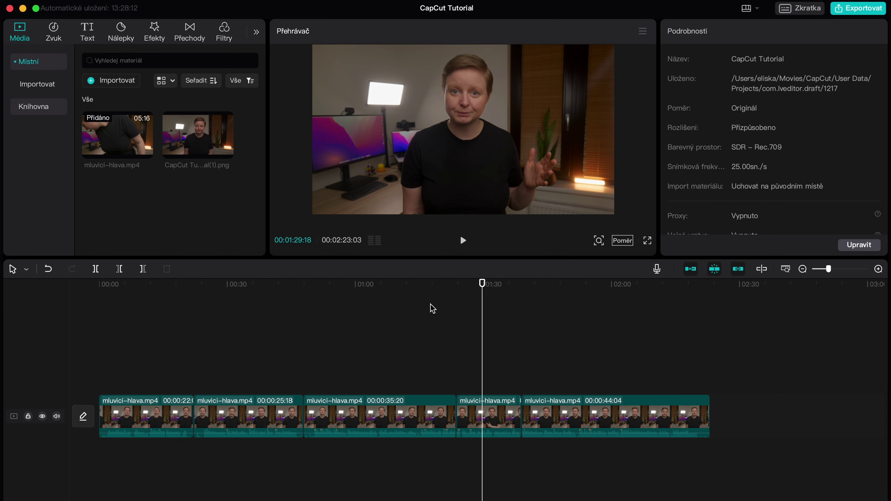
key("super+plus")
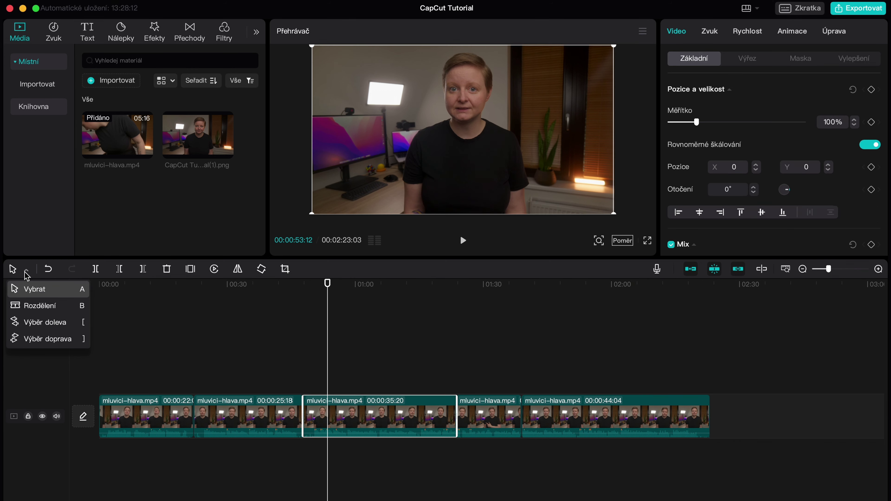
left_click(42, 323)
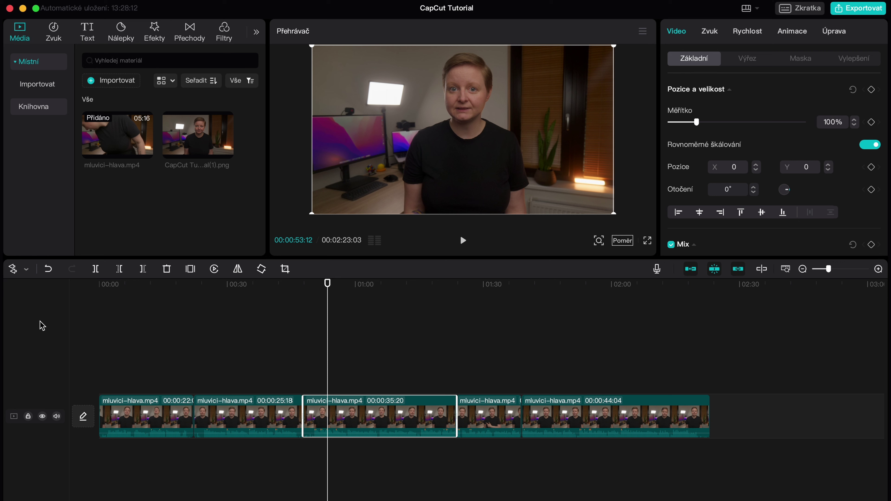
left_click(310, 349)
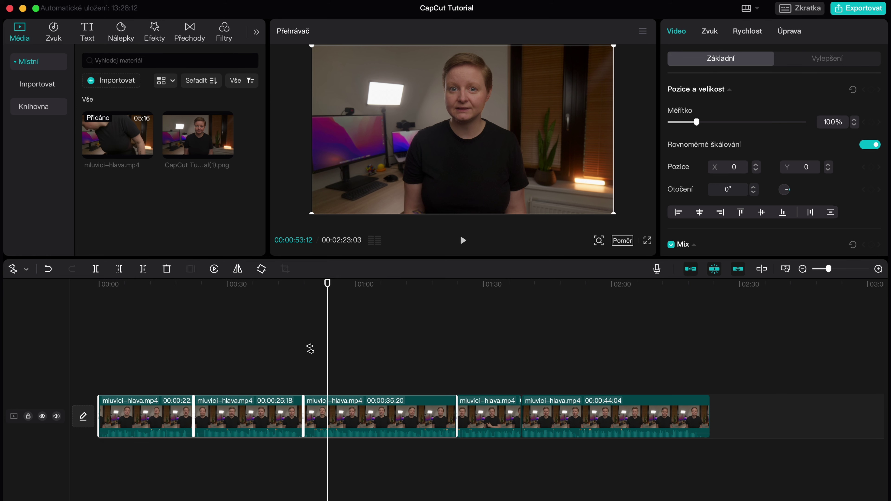
mouse_move(256, 416)
left_mouse_down()
mouse_move(267, 370)
mouse_move(691, 386)
left_mouse_up()
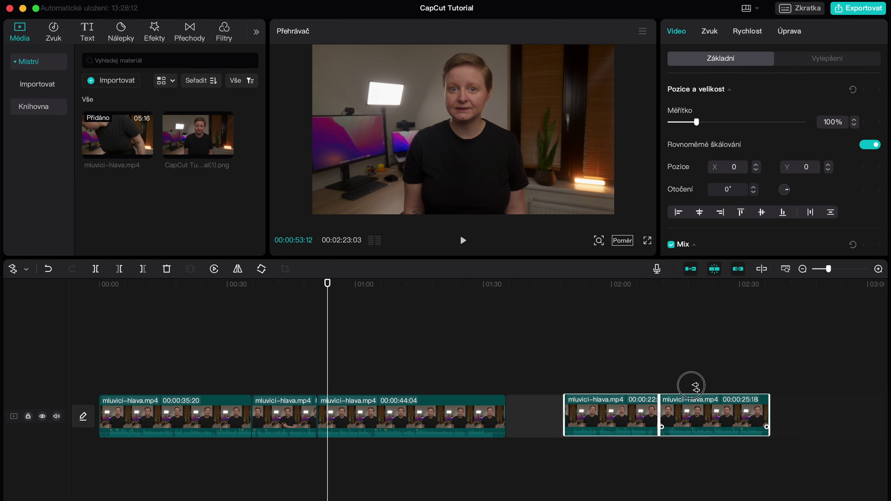
left_click_drag(690, 385, 249, 372)
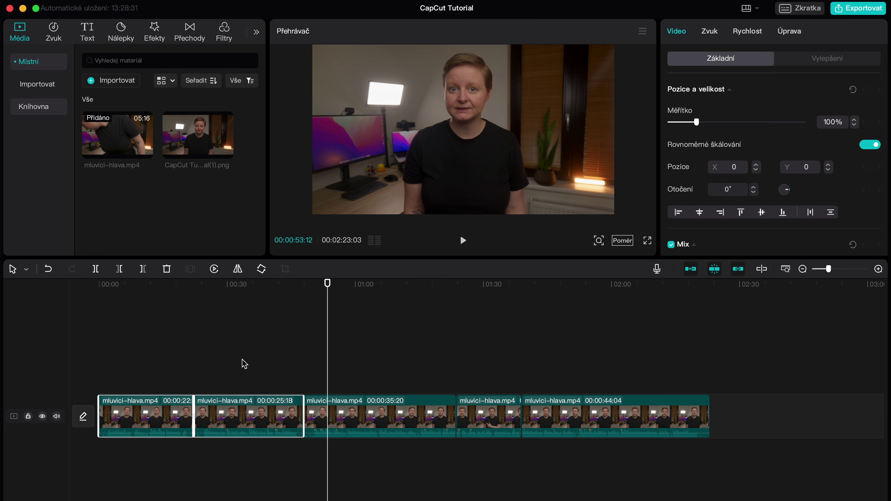
mouse_move(248, 436)
left_click(457, 342)
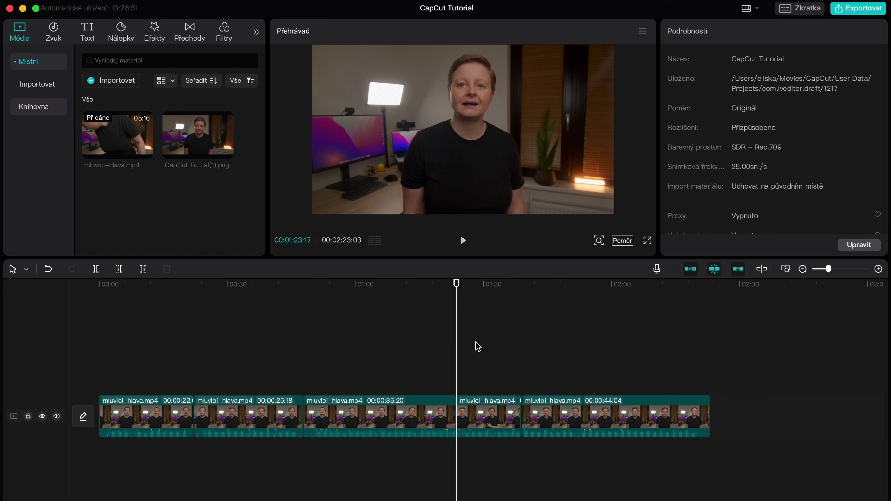
left_click(389, 292)
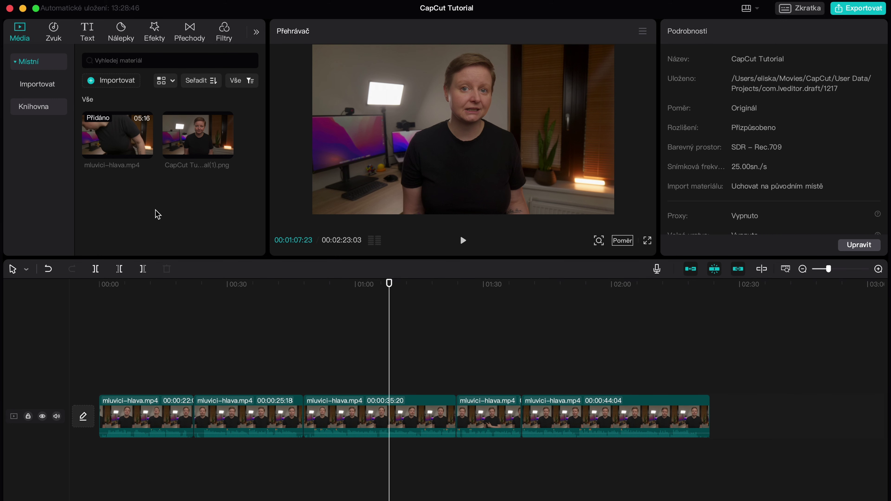
Create a new media folder and rename it B-Roll.
right_click(114, 192)
left_click(148, 203)
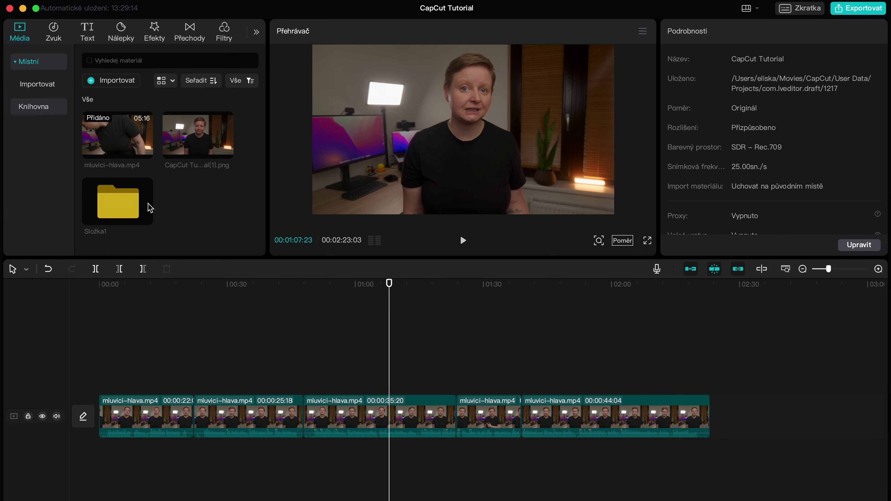
right_click(114, 210)
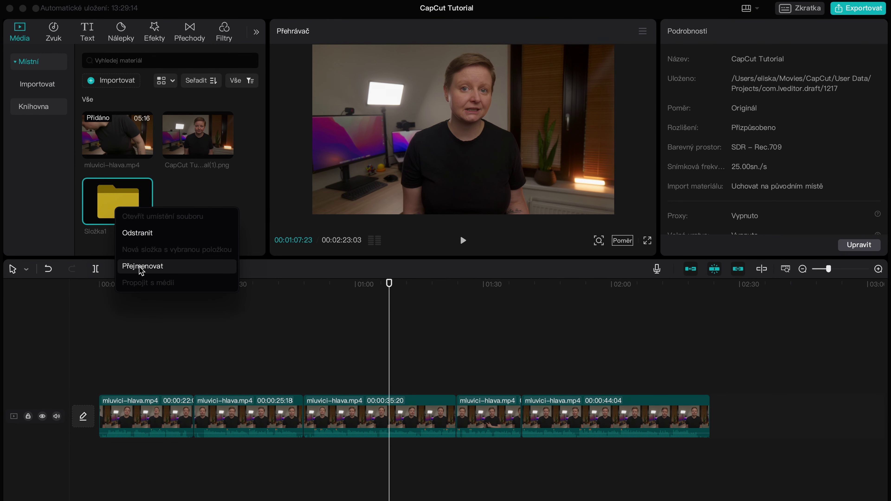
left_click(136, 261)
double_click(394, 269)
type("B-Roll")
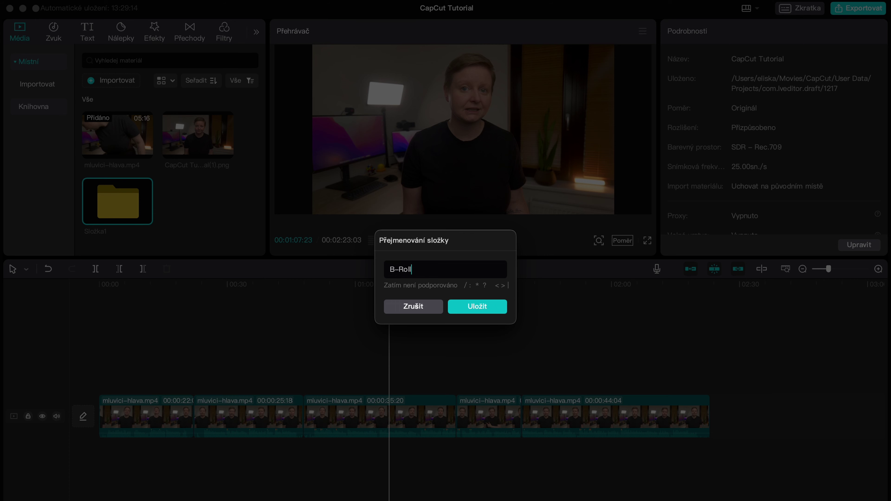
key("Return")
Import filtr001, filtr002 and filtr003 into the B-Roll folder.
double_click(116, 202)
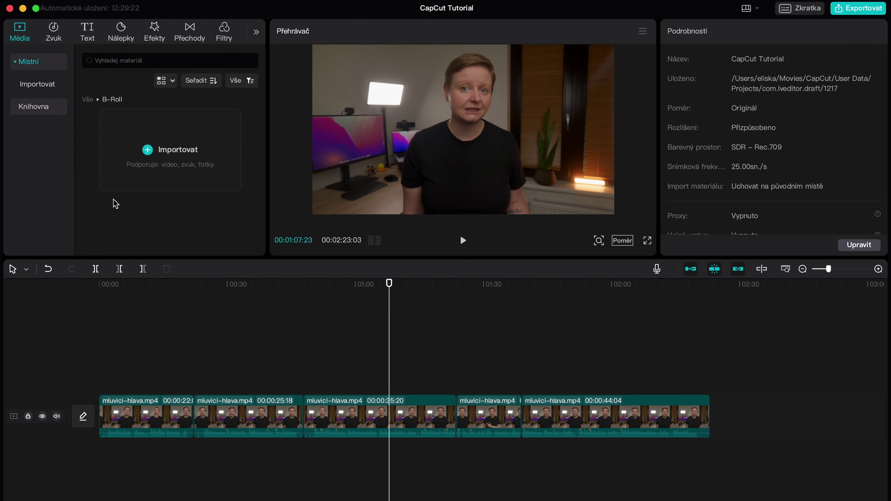
left_click(148, 150)
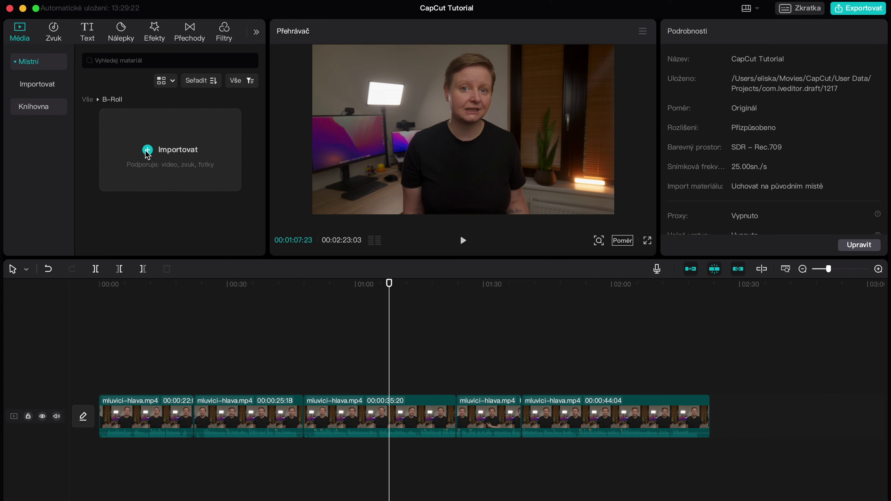
left_click_drag(672, 299, 496, 232)
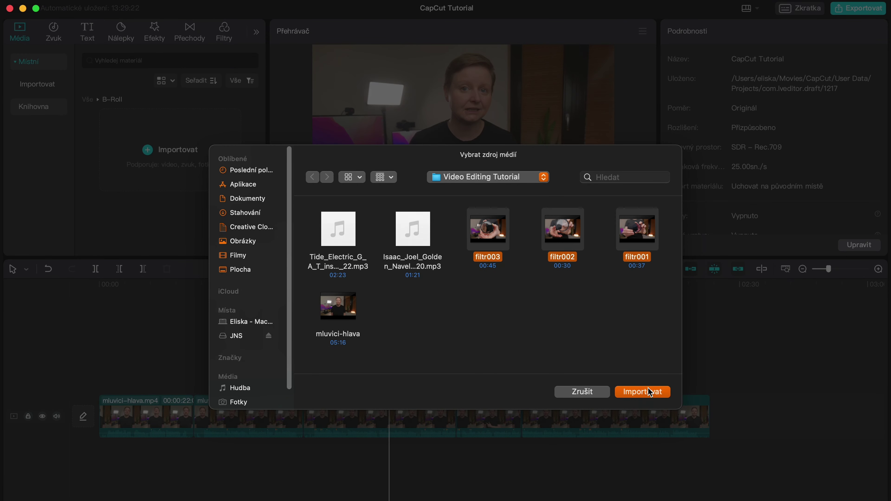
left_click(649, 392)
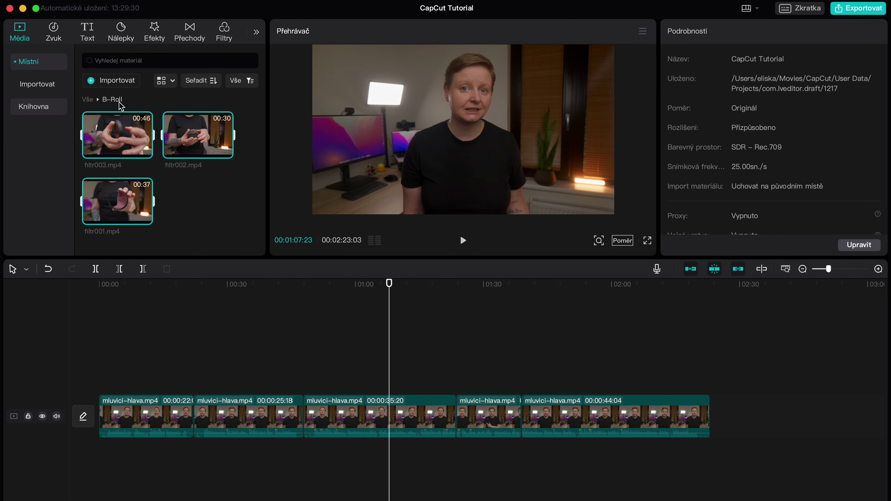
Place filtr001 on a track above the talking head, trim its ends and split it in two.
left_click(87, 100)
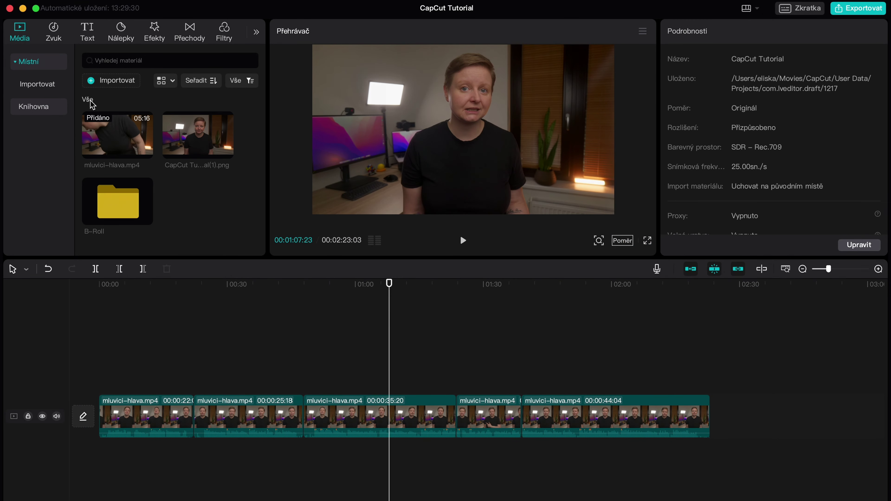
double_click(119, 199)
mouse_move(119, 199)
left_mouse_down()
mouse_move(201, 360)
mouse_move(193, 362)
left_mouse_up()
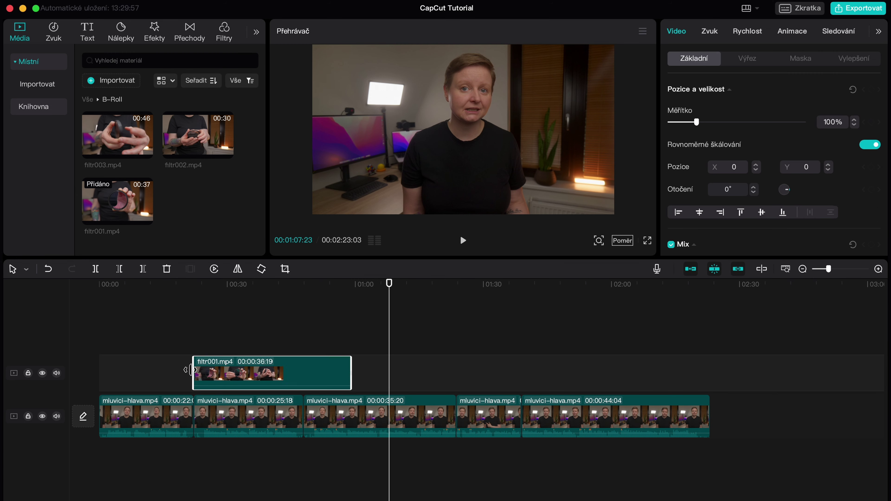
left_click(193, 292)
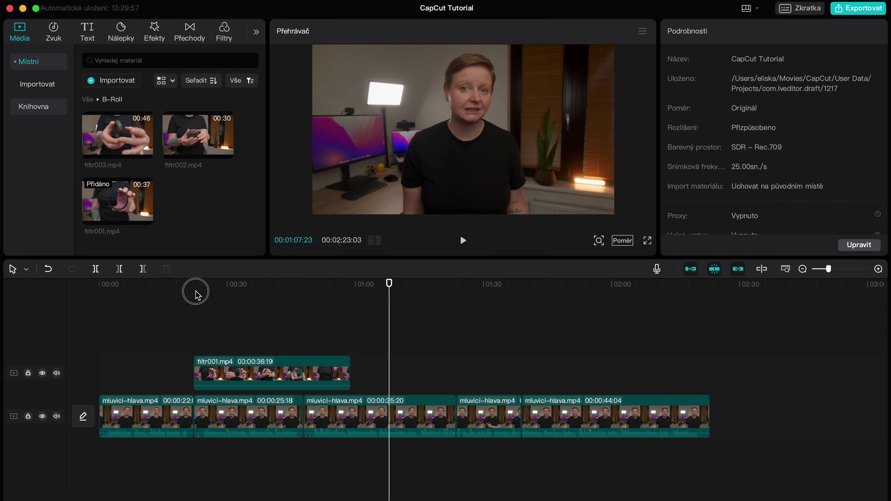
left_click(263, 292)
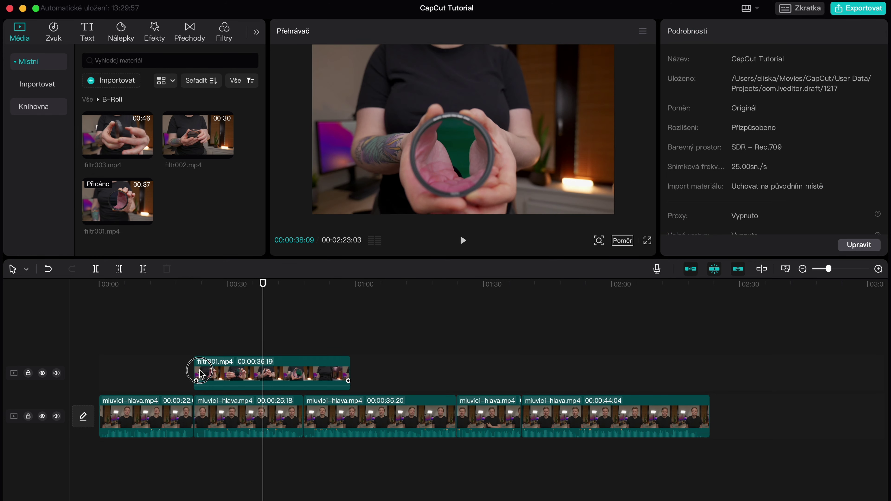
left_click_drag(197, 372, 230, 368)
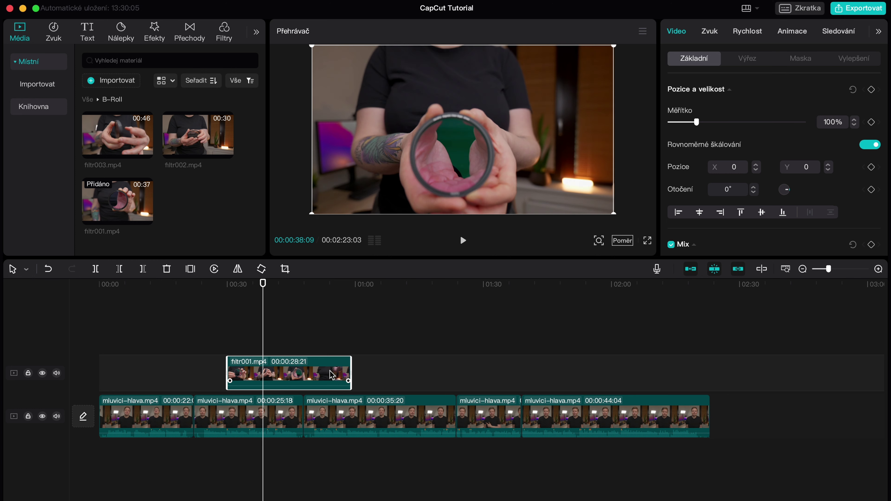
left_click_drag(350, 371, 314, 371)
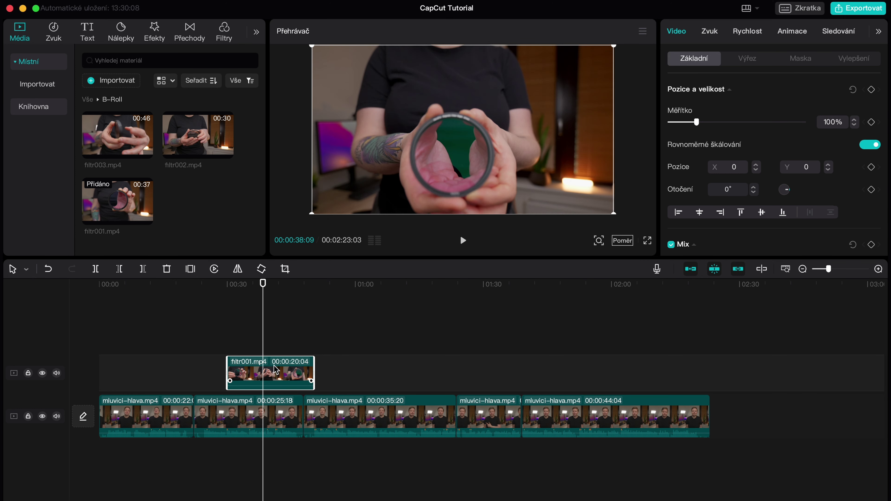
key("super+b")
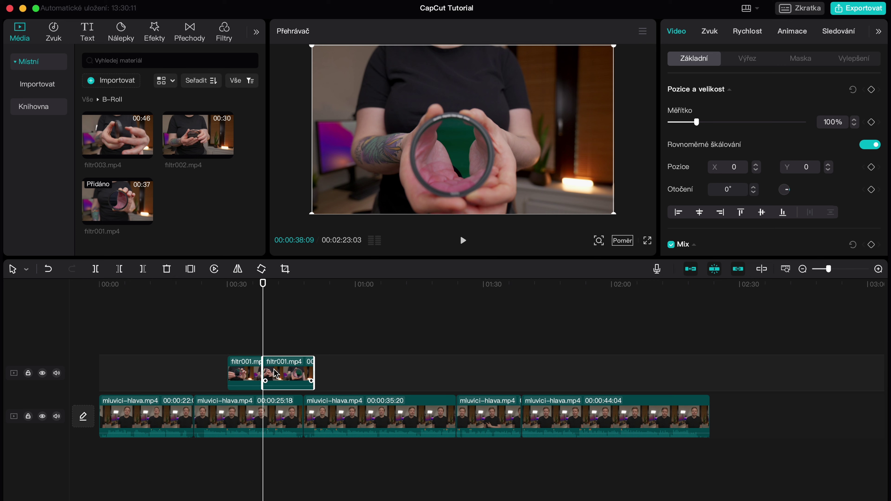
left_click_drag(276, 373, 354, 374)
Add trimmed filtr002 and filtr003 to the overlay track and shift the B-roll pieces earlier.
mouse_move(224, 151)
left_mouse_down()
mouse_move(499, 367)
mouse_move(435, 365)
left_mouse_up()
mouse_move(117, 135)
left_mouse_down()
mouse_move(545, 291)
mouse_move(565, 368)
mouse_move(624, 372)
left_mouse_up()
left_click_drag(753, 371, 568, 375)
left_click_drag(463, 373, 434, 373)
left_click_drag(358, 373, 326, 373)
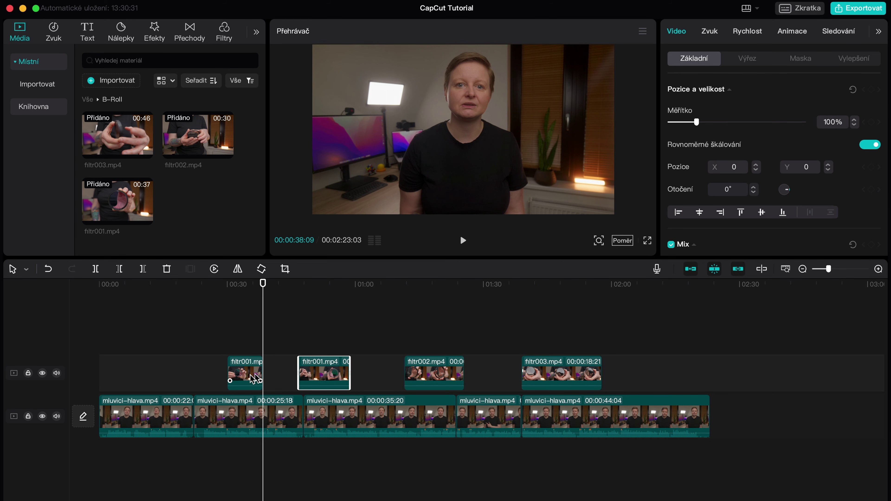
left_click_drag(246, 373, 212, 373)
left_click(269, 291)
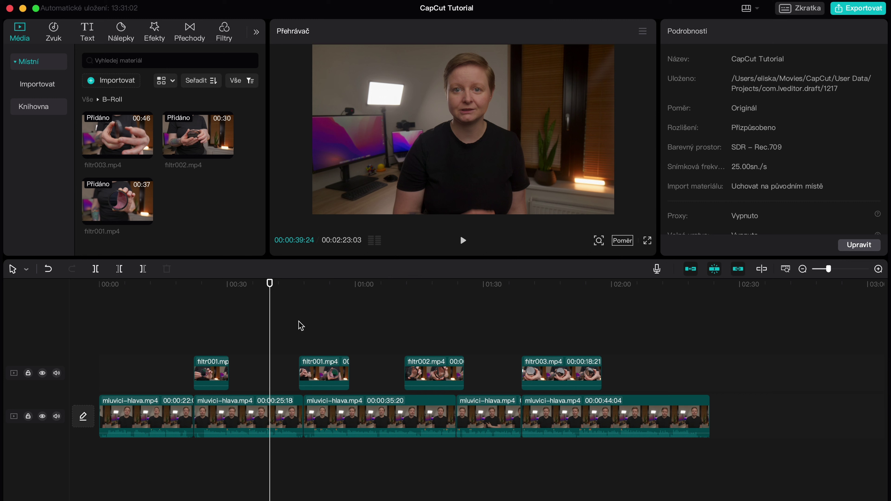
Mute the B-roll track's audio, toggle its hide and lock states, checking playback at 00:25–00:39.
left_click(56, 372)
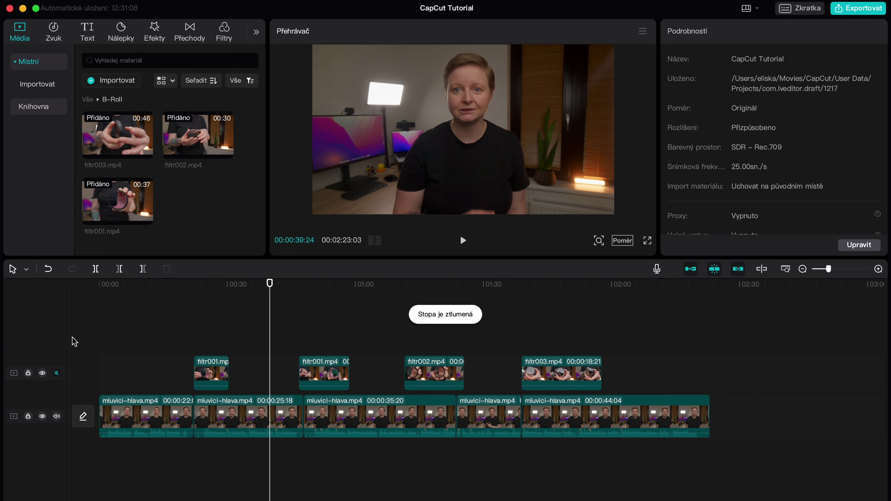
left_click(43, 374)
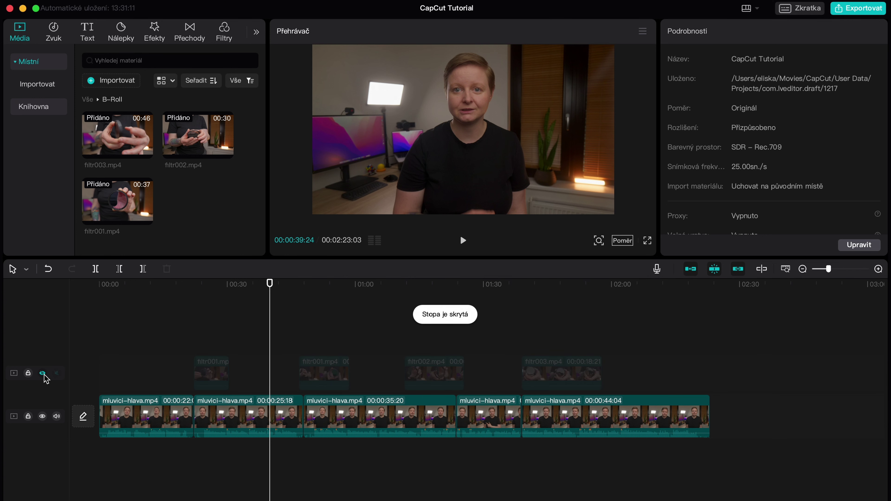
left_click(28, 374)
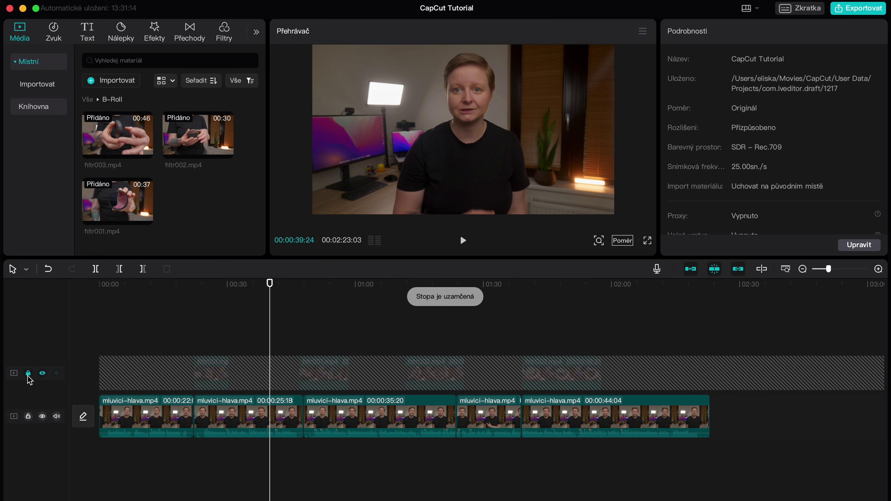
left_click(210, 293)
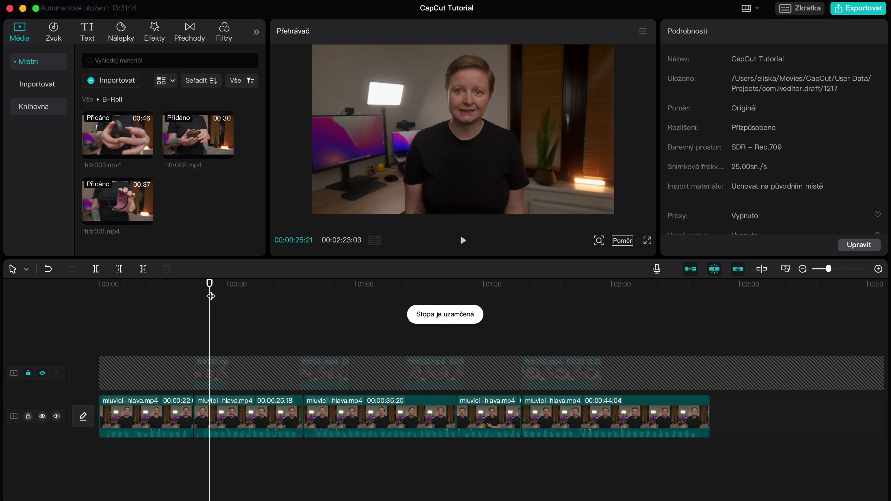
left_click(29, 374)
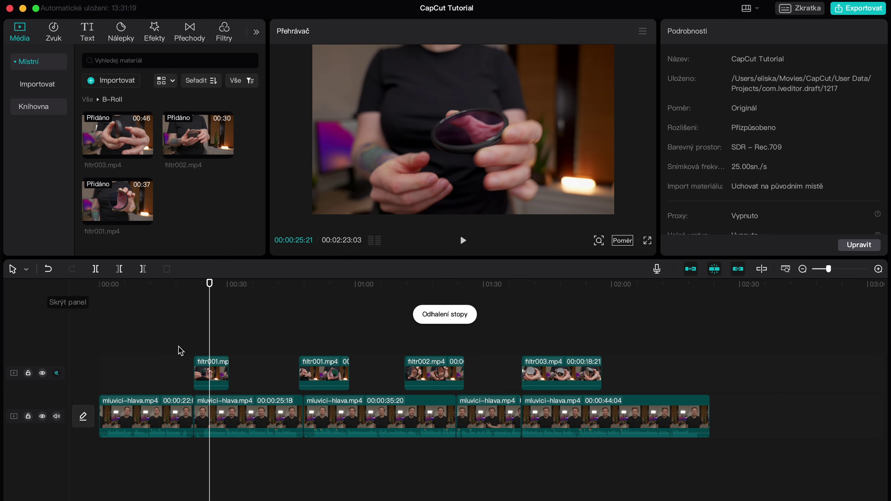
left_click(268, 297)
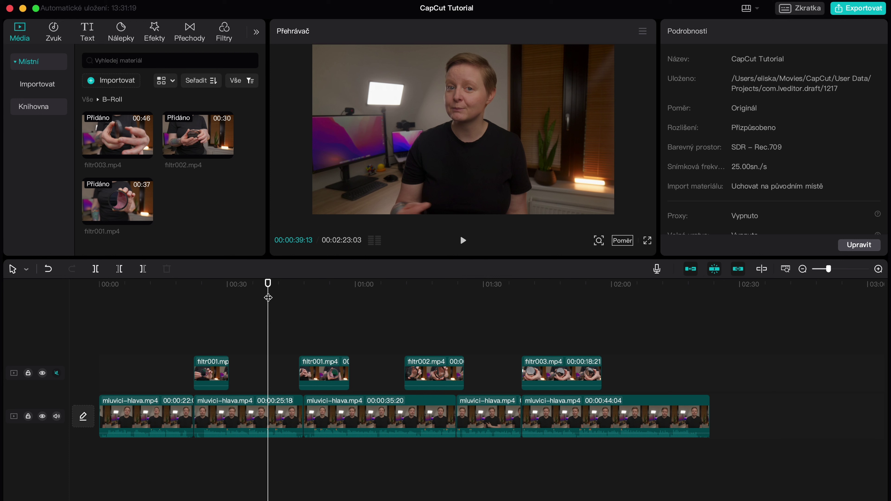
Browse the Populární subcategory of the Šablona textu templates in the Text panel.
left_click(88, 35)
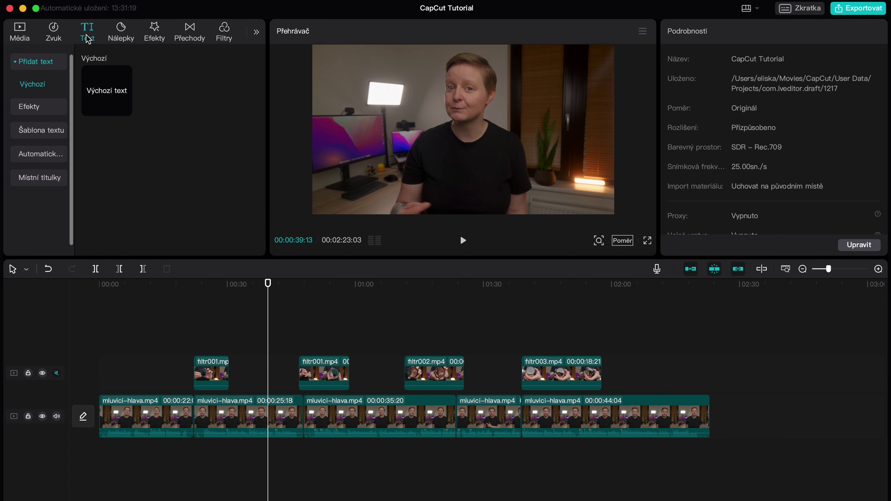
mouse_move(105, 104)
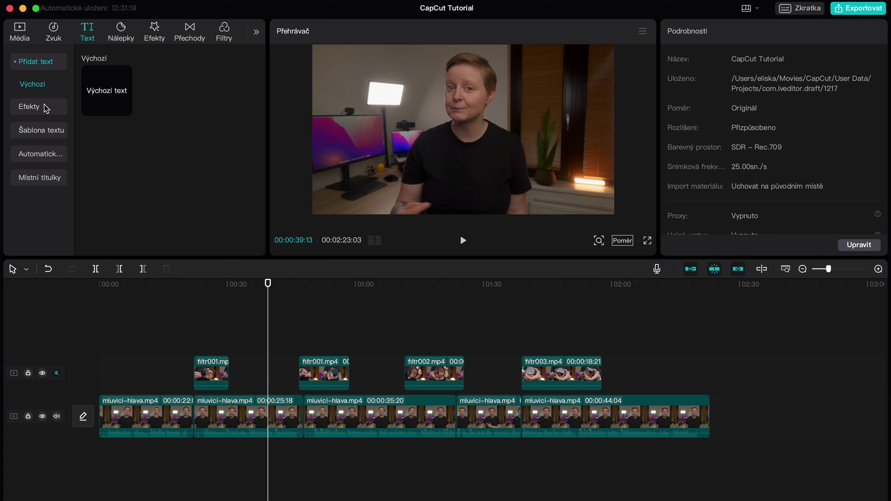
left_click(42, 130)
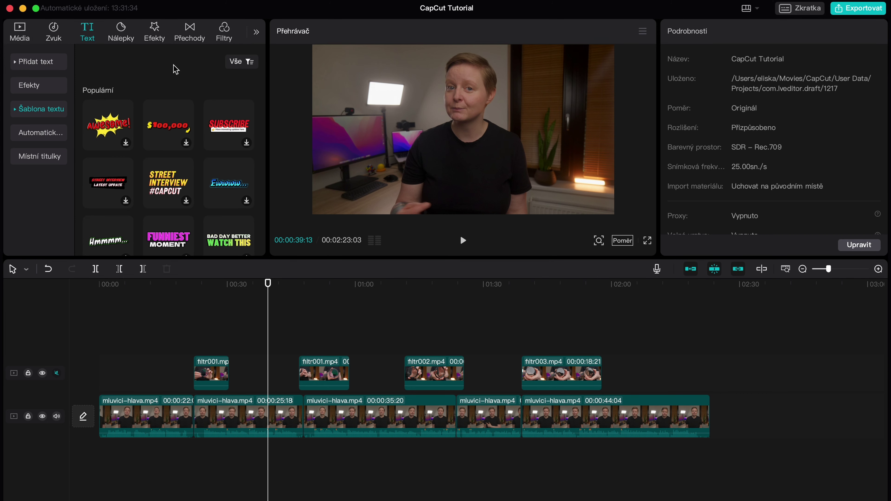
left_click(16, 111)
left_click(34, 134)
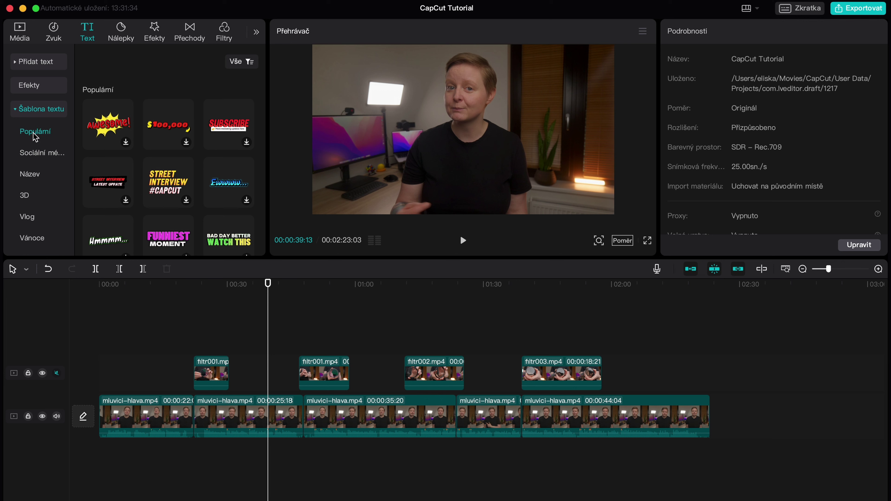
scroll(197, 175, "down", 3)
scroll(217, 165, "down", 5)
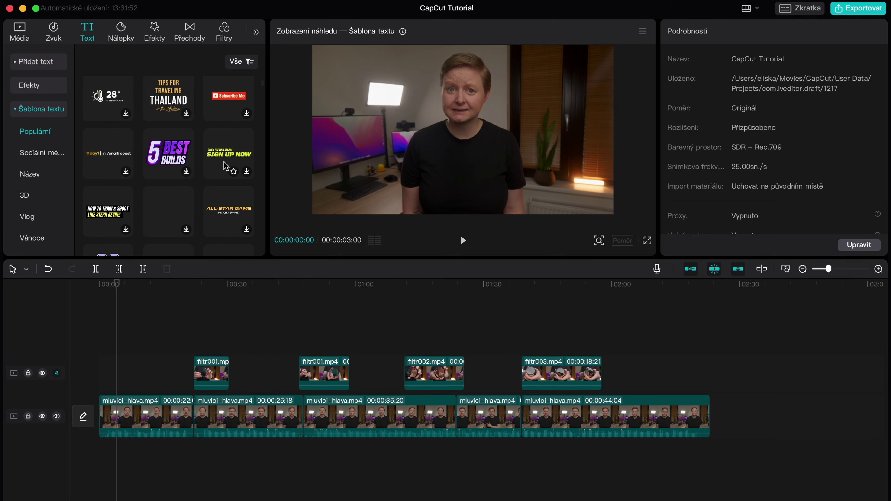
Place the Amalfi coast title template on the timeline near the start.
left_click(103, 156)
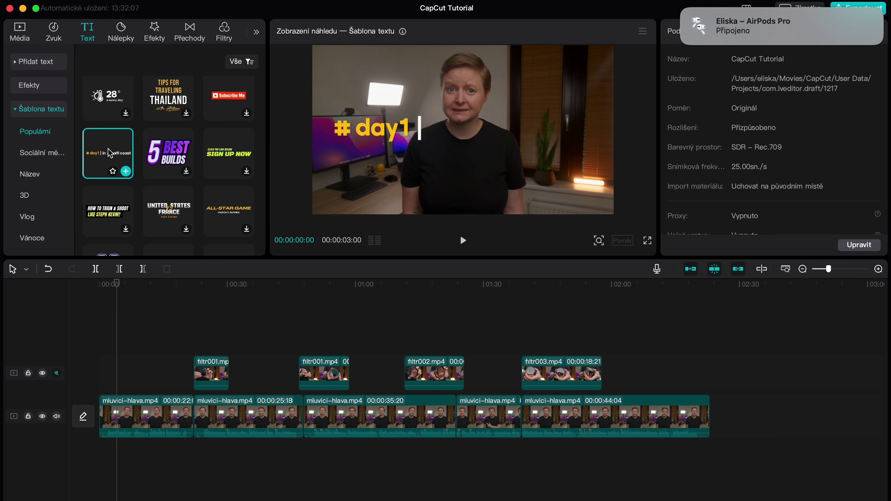
left_click_drag(107, 148, 116, 346)
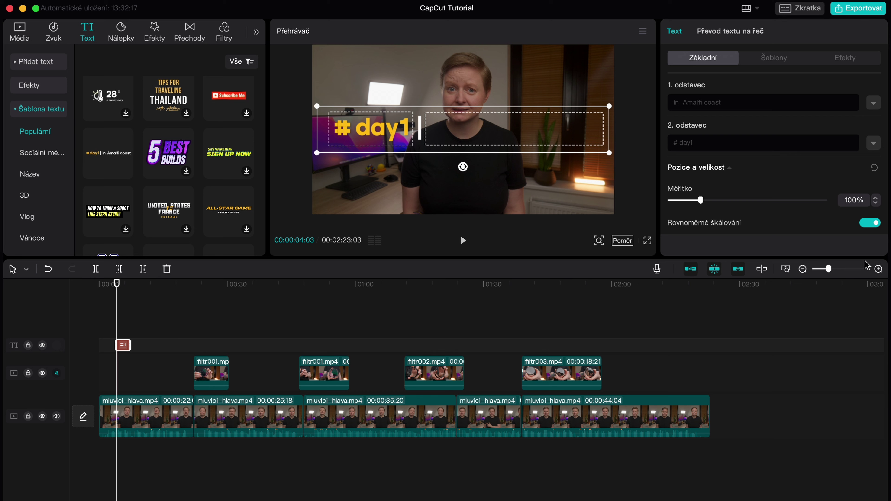
left_click(846, 269)
left_click(178, 292)
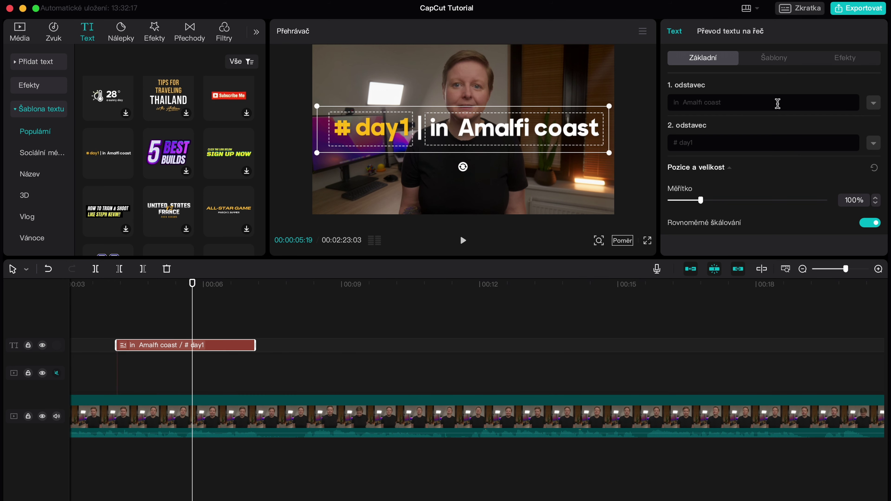
Retype the title paragraphs as 'Foto filtry' and 'Recenze' in the ZY Classical font.
left_click_drag(775, 102, 638, 109)
type("Foto filtry")
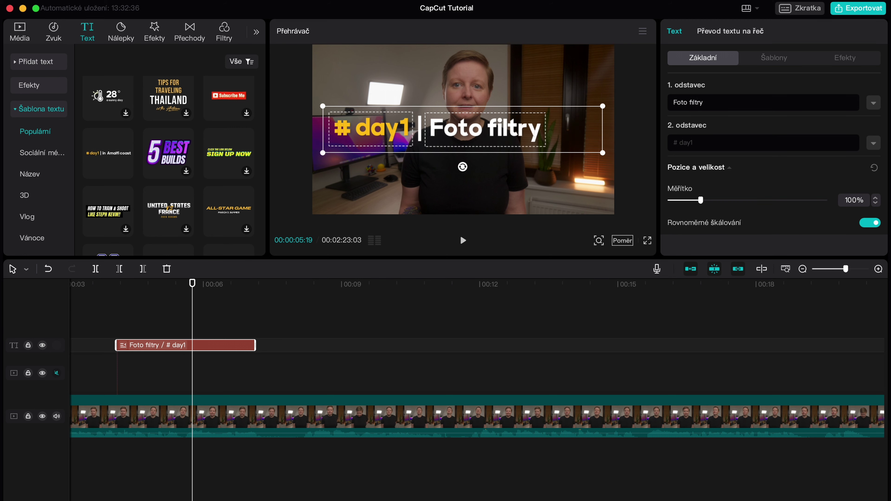
left_click(873, 100)
left_click(741, 122)
left_click(750, 207)
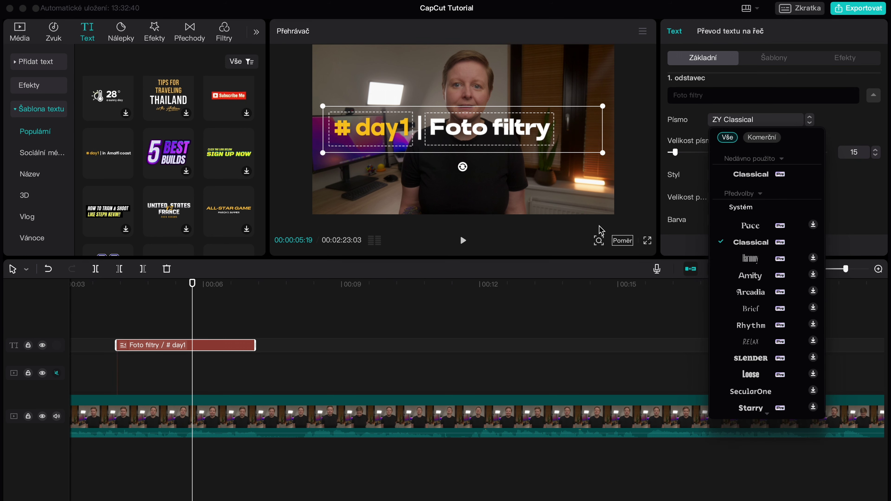
left_click(873, 96)
type("Recenze")
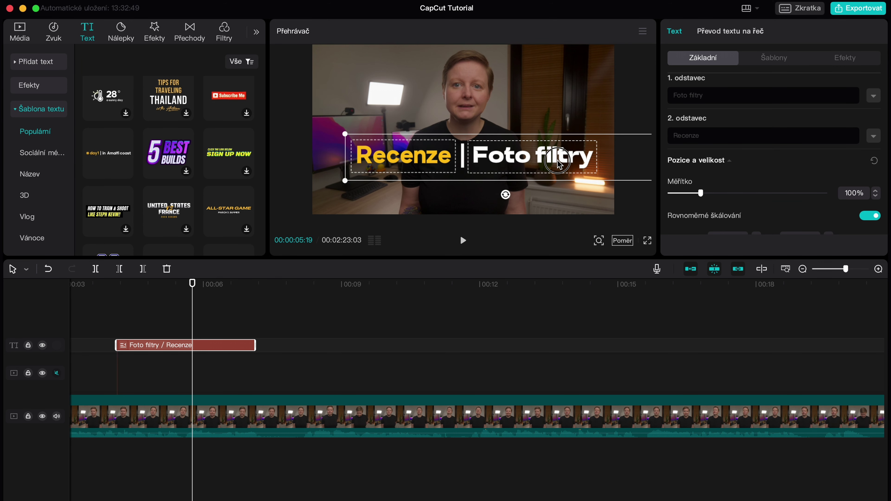
left_click(434, 289)
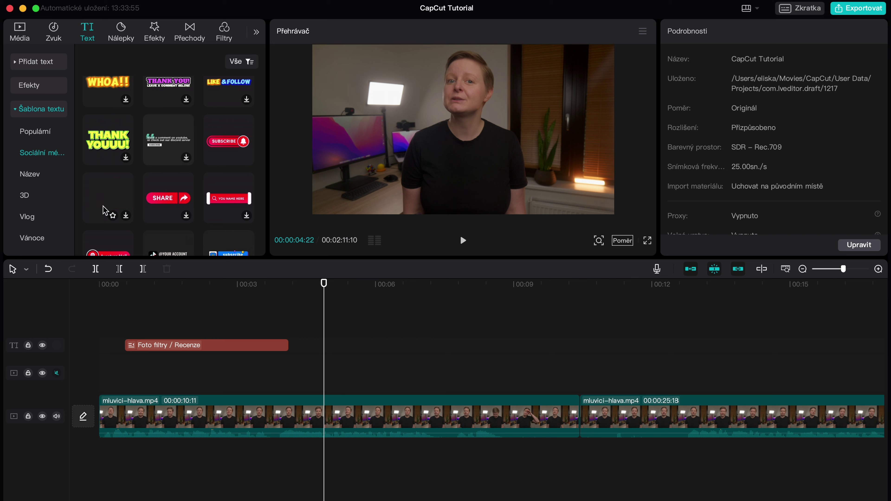
left_click(105, 207)
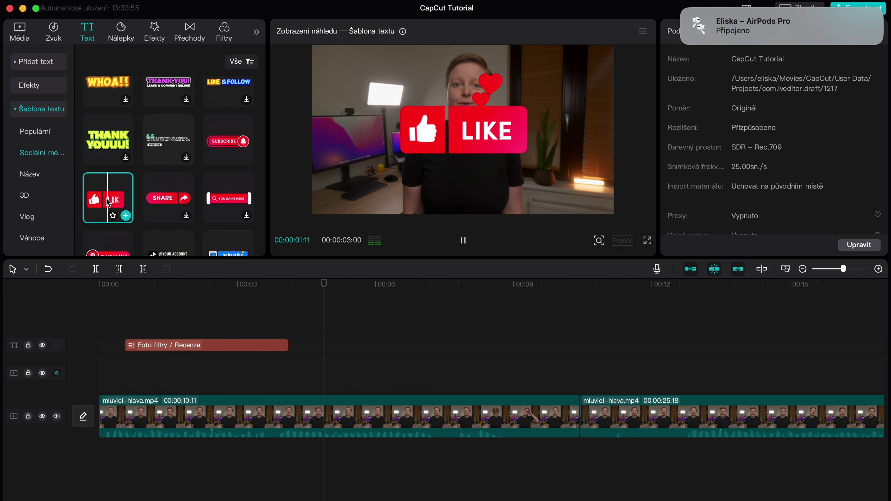
Add the LIKE badge after the title, scaled to 52% at upper right, in ZY Classical.
left_click_drag(108, 202, 320, 350)
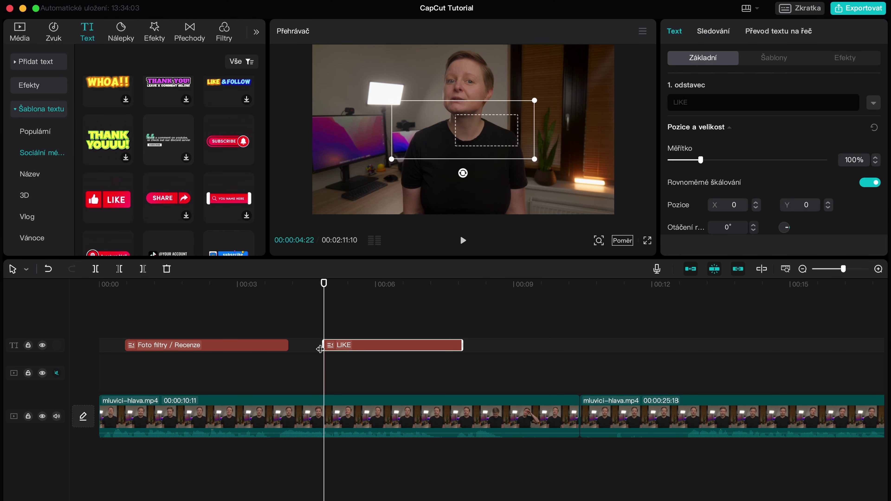
left_click(383, 285)
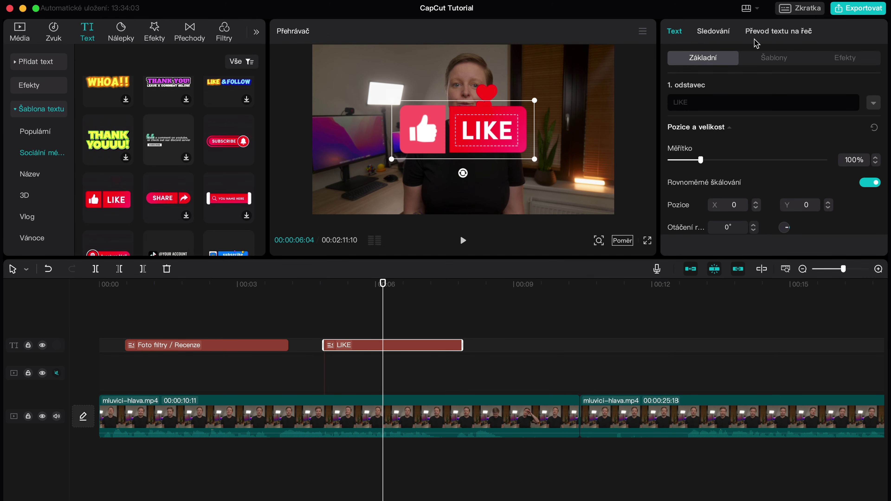
mouse_move(535, 101)
left_mouse_down()
mouse_move(499, 114)
mouse_move(570, 119)
left_mouse_up()
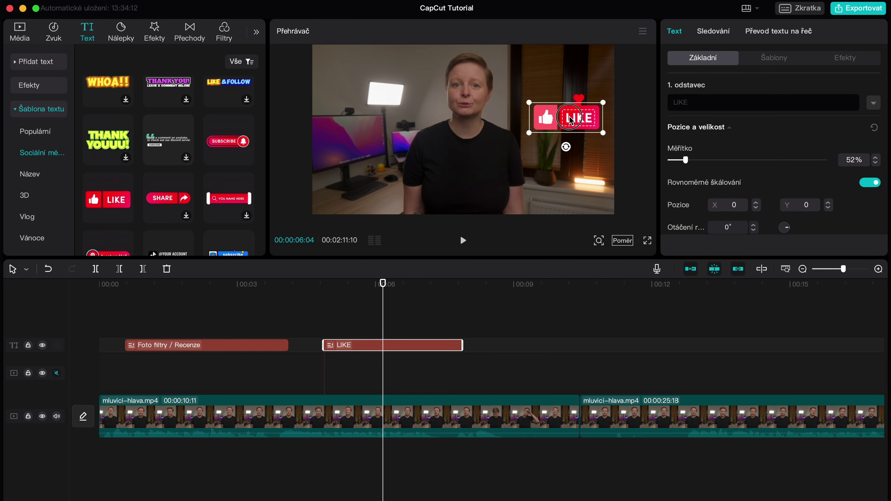
left_click(873, 103)
left_click(750, 123)
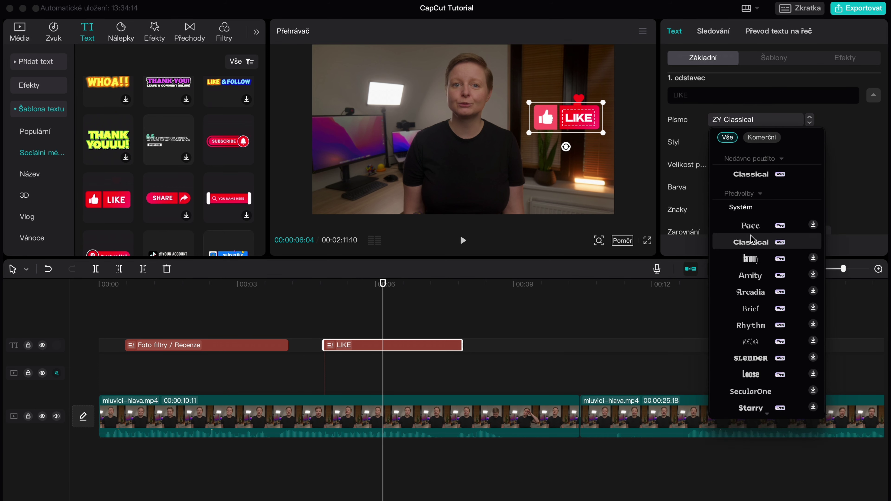
left_click(749, 242)
left_click(572, 368)
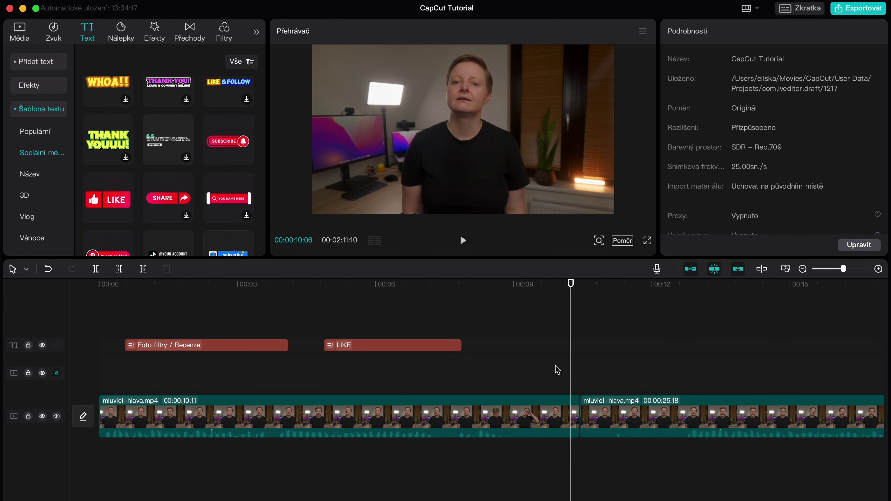
left_click(382, 294)
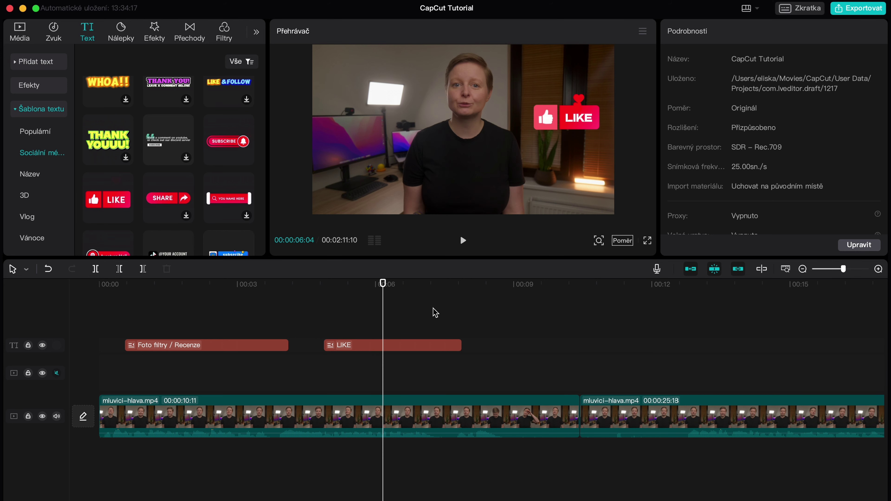
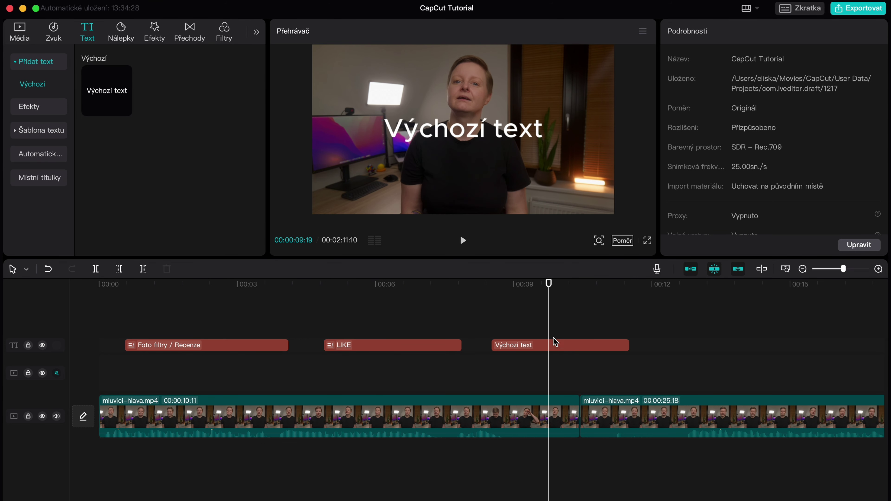
Replace the default text clip's placeholder text with the presenter's full name.
left_click(555, 344)
key("ctrl+a")
type("Eliška Martynková")
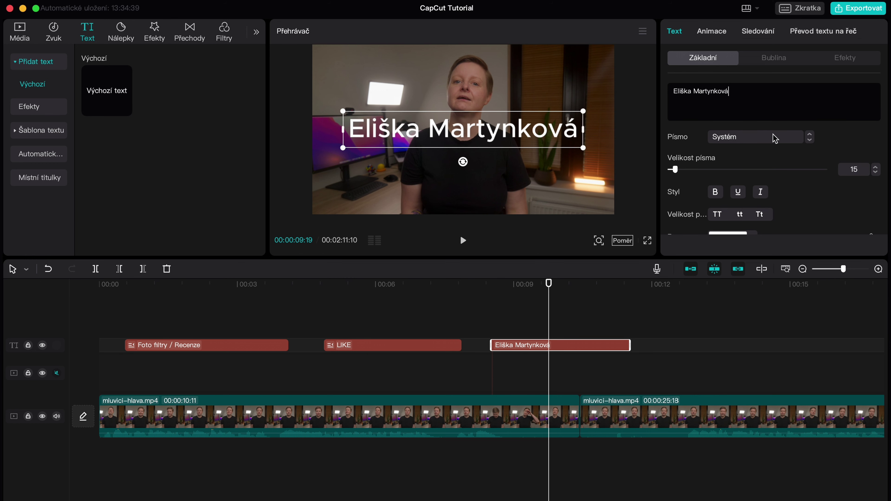
Set the name's font to ZY Amity after briefly trying Classical.
left_click(776, 136)
left_click(751, 242)
left_click(761, 136)
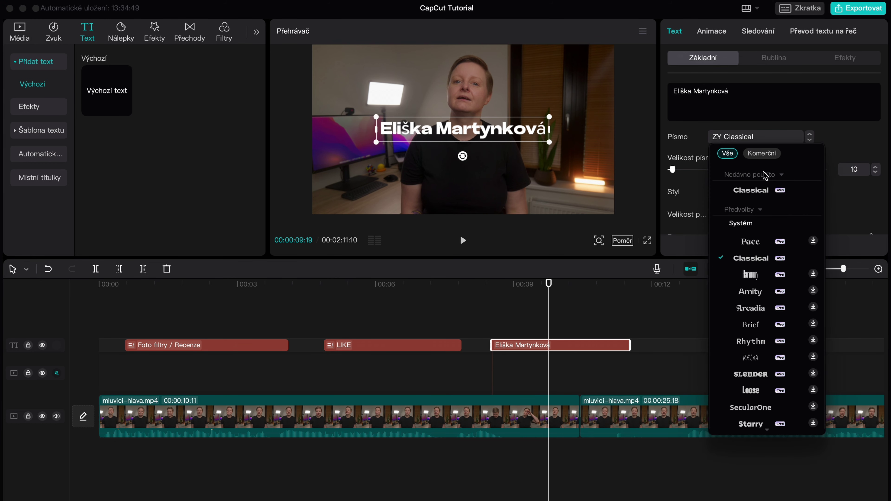
left_click(751, 292)
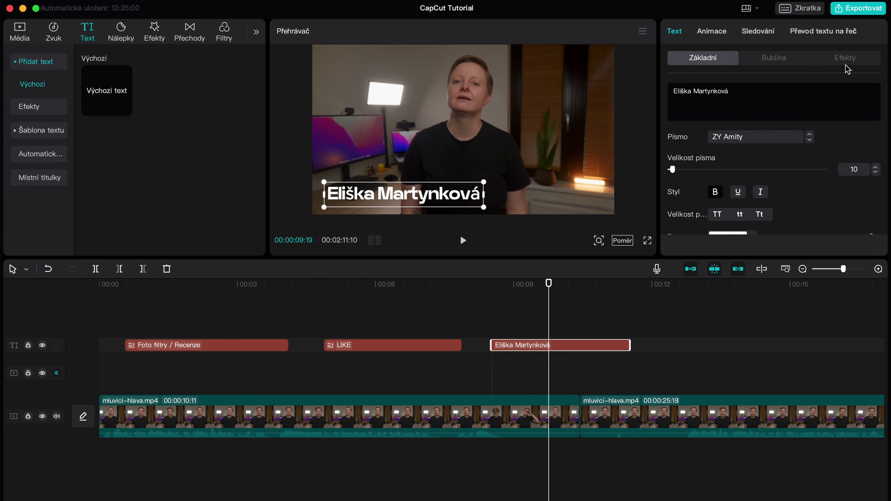
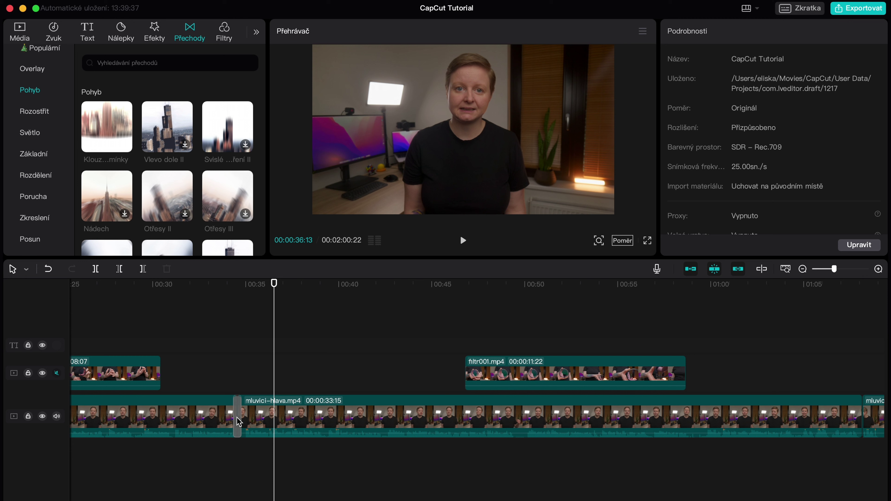
Select the transition between the two split talking-head clips.
left_click(237, 421)
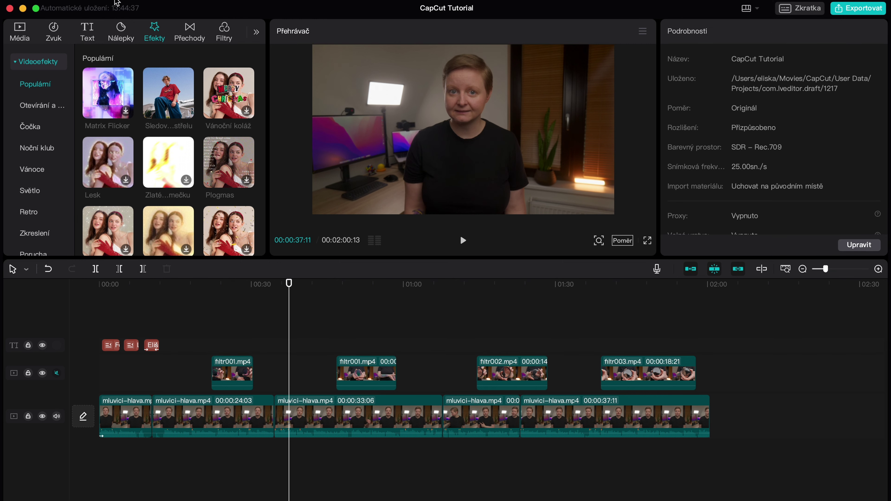
Bring up the imported media library in Média.
left_click(22, 34)
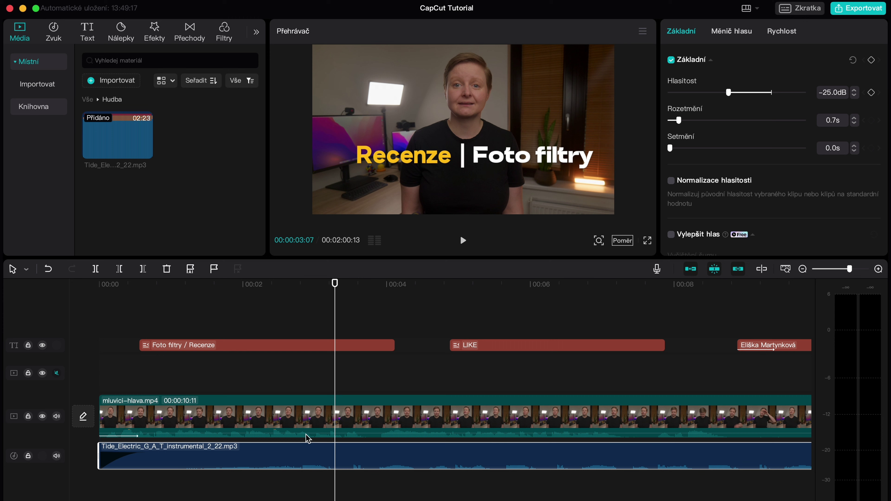
Fit the project to the timeline, deselect the music clip, and zoom in on the edit's final seconds.
left_click(784, 269)
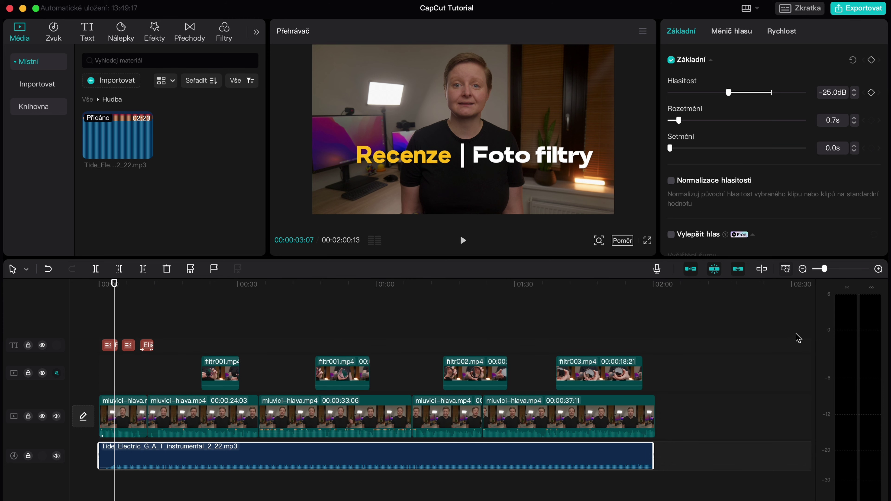
left_click(661, 291)
left_click(849, 269)
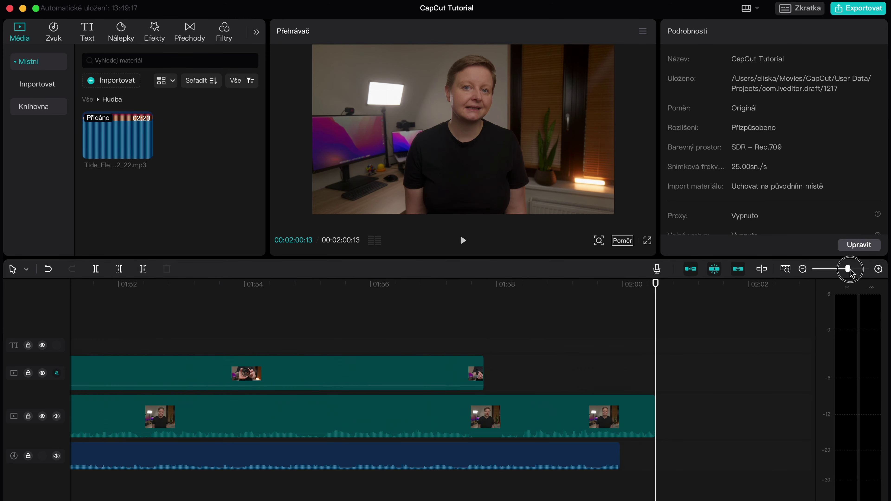
left_click_drag(848, 270, 857, 269)
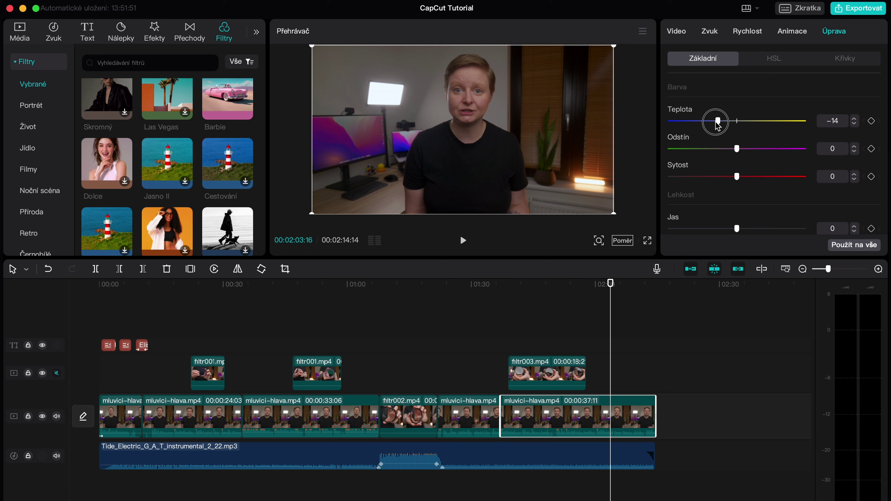
Shift the final talking-head clip's hue to 27 and move the playhead to about 0:36.
mouse_move(736, 148)
left_mouse_down()
mouse_move(714, 150)
mouse_move(746, 151)
left_mouse_up()
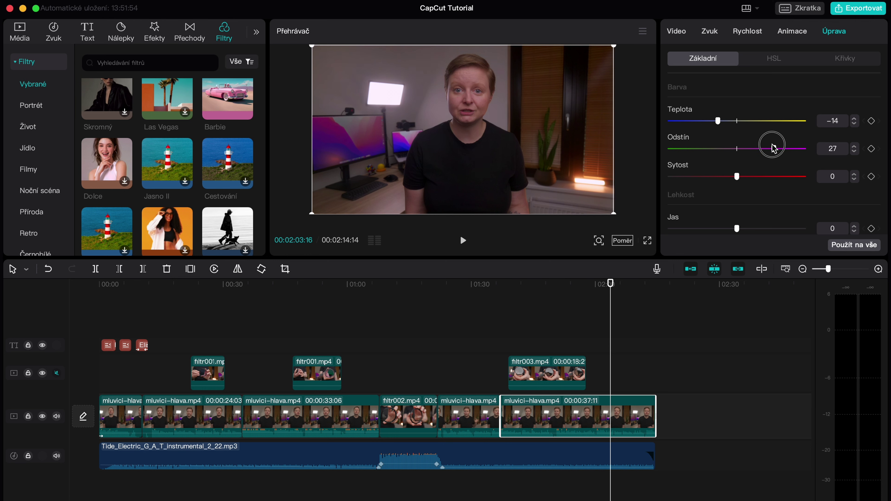
left_click(737, 153)
scroll(738, 155, "down", 3)
mouse_move(737, 186)
left_mouse_down()
mouse_move(750, 190)
mouse_move(743, 213)
left_mouse_up()
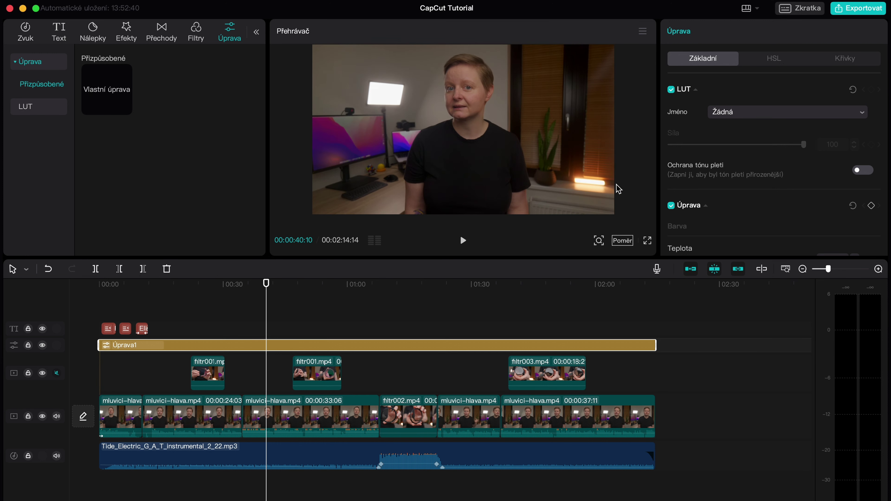
scroll(753, 178, "down", 5)
left_click(248, 294)
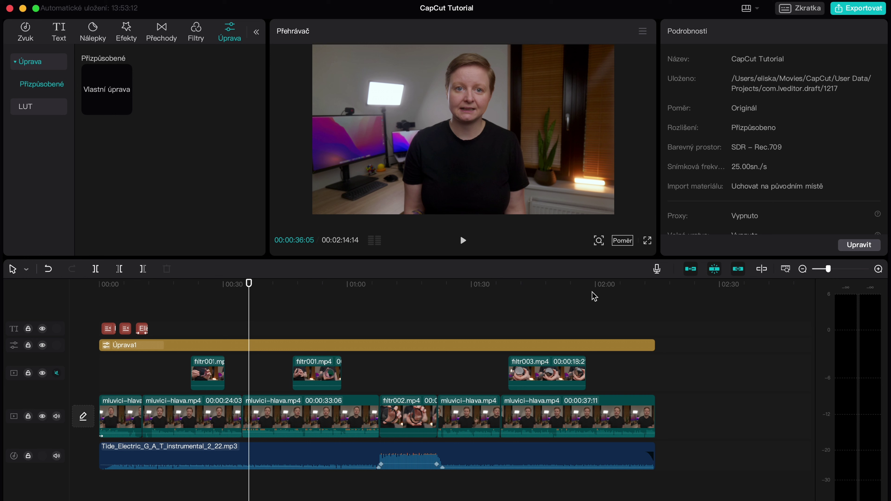
Check the automatic caption options, keeping English, and the subtitle-import option.
left_click(61, 34)
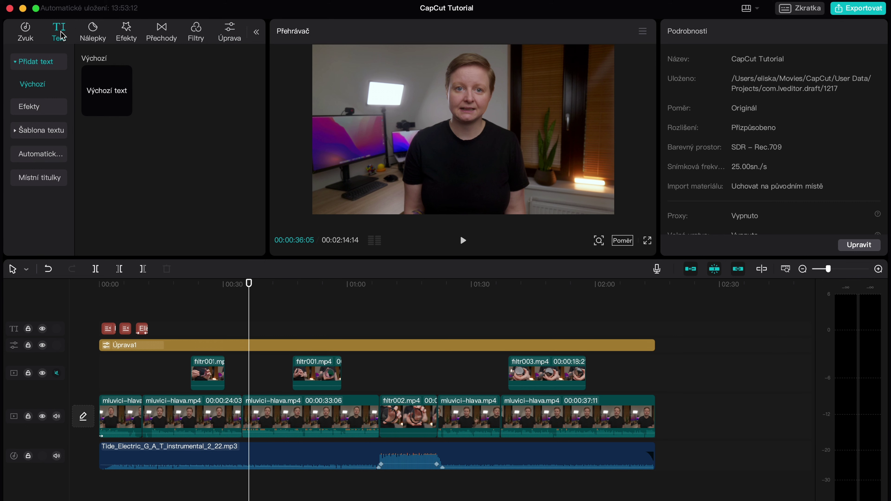
left_click(35, 158)
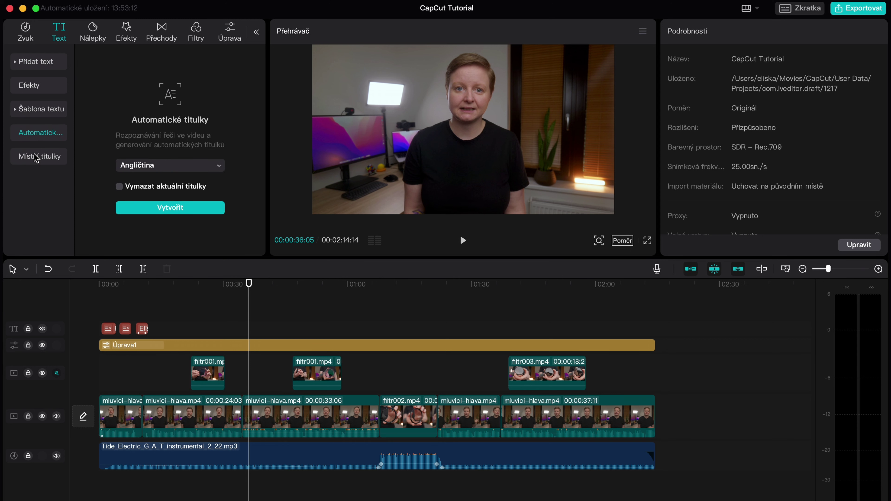
left_click(223, 168)
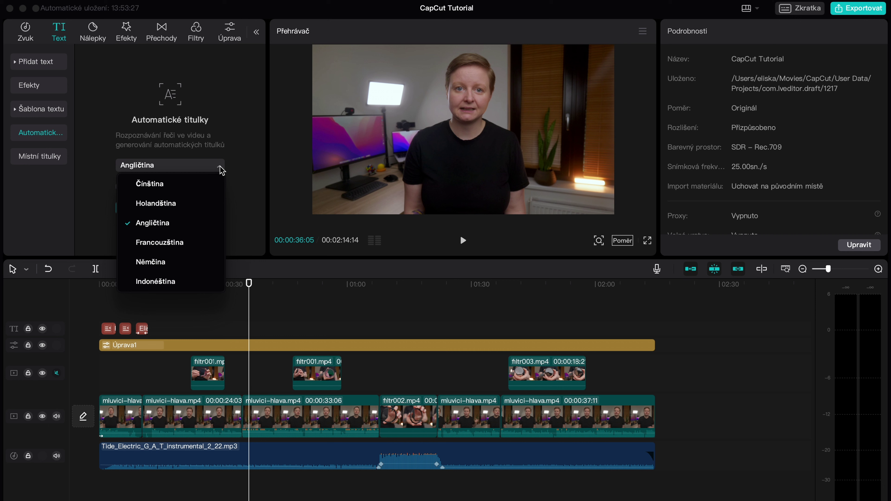
left_click(222, 169)
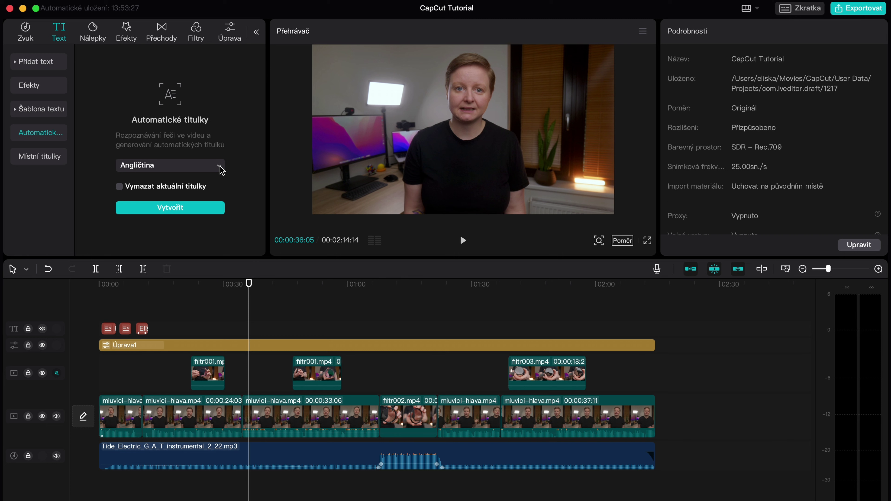
left_click(39, 158)
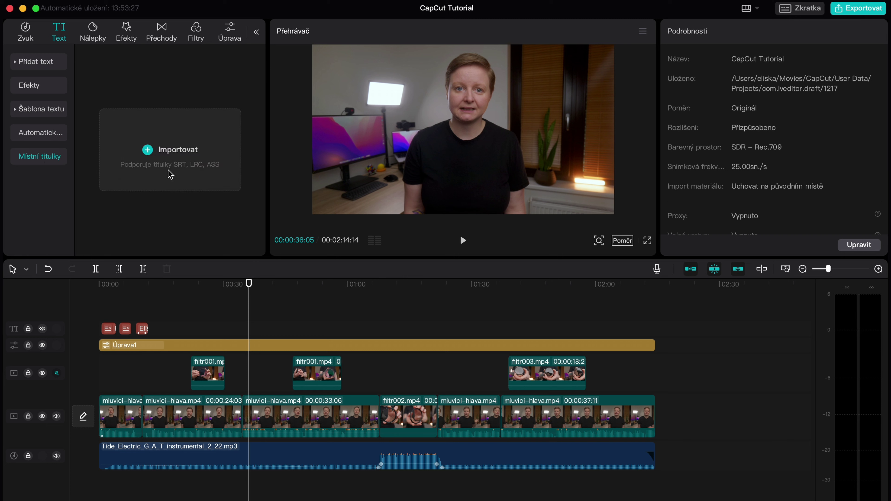
Place a Výchozí text clip at the timeline start and lengthen it along the timeline.
left_click(35, 62)
left_click_drag(107, 90, 102, 322)
left_click_drag(111, 322, 656, 322)
Extend the Výchozí text clip to the end of the video.
right_click(650, 338)
left_click(651, 337)
left_click(647, 322)
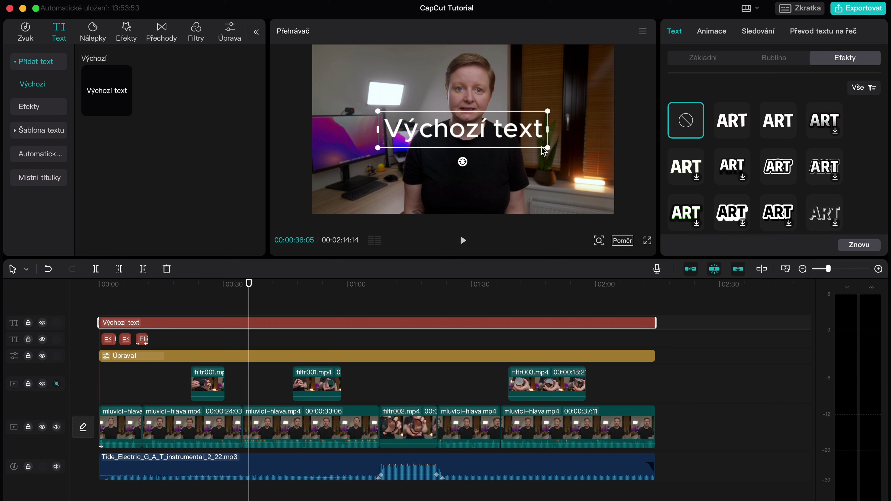
Shrink the text box, move it lower in the frame, and raise the name title.
mouse_move(546, 148)
left_mouse_down()
mouse_move(490, 135)
mouse_move(458, 199)
left_mouse_up()
left_click_drag(513, 186, 464, 188)
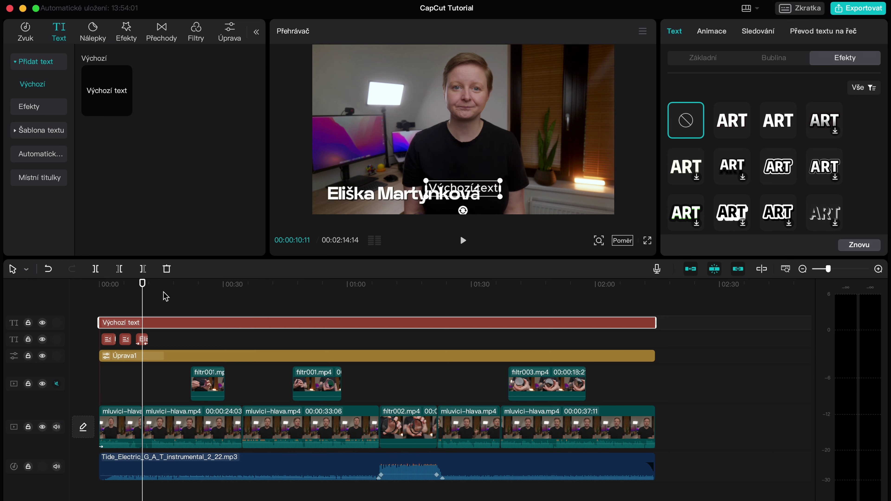
left_click_drag(462, 190, 463, 193)
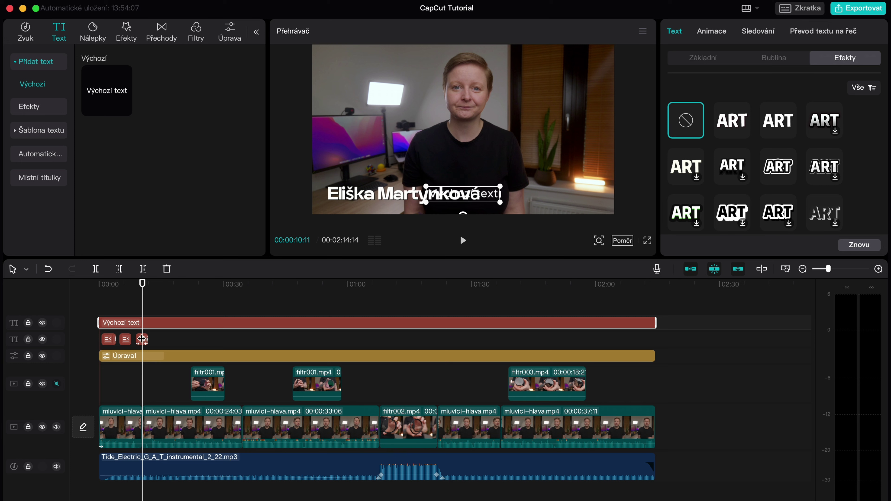
left_click_drag(345, 197, 348, 175)
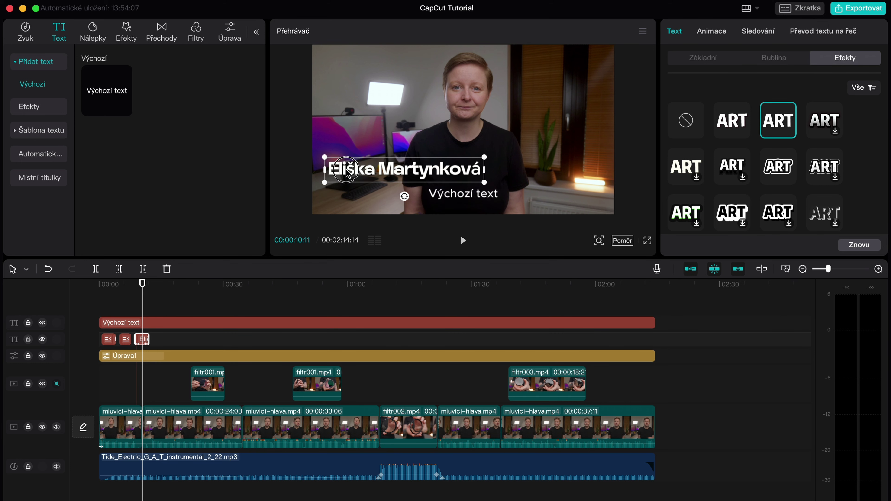
Raise the name title a little and split the Výchozí text clip at 0:16 and 0:29.
left_click_drag(142, 286, 169, 292)
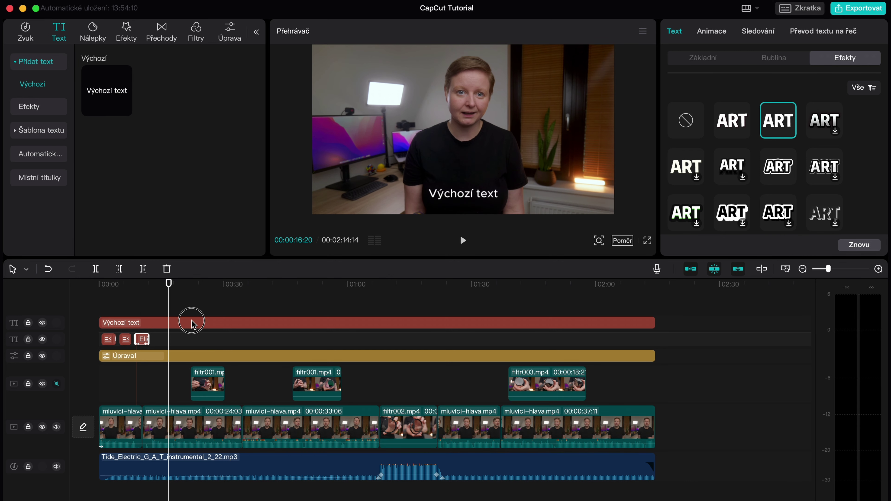
left_click(206, 326)
key("ctrl+b")
left_click(218, 293)
key("ctrl+b")
Split the remaining Výchozí text clip at 0:39 and 0:59, then deselect it.
left_click(263, 295)
left_click(268, 325)
key("ctrl+b")
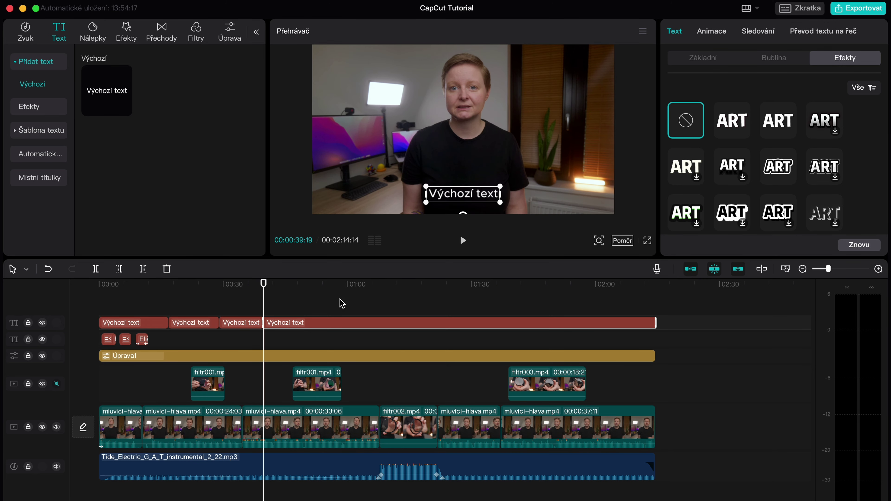
left_click(343, 300)
left_click(342, 318)
key("ctrl+b")
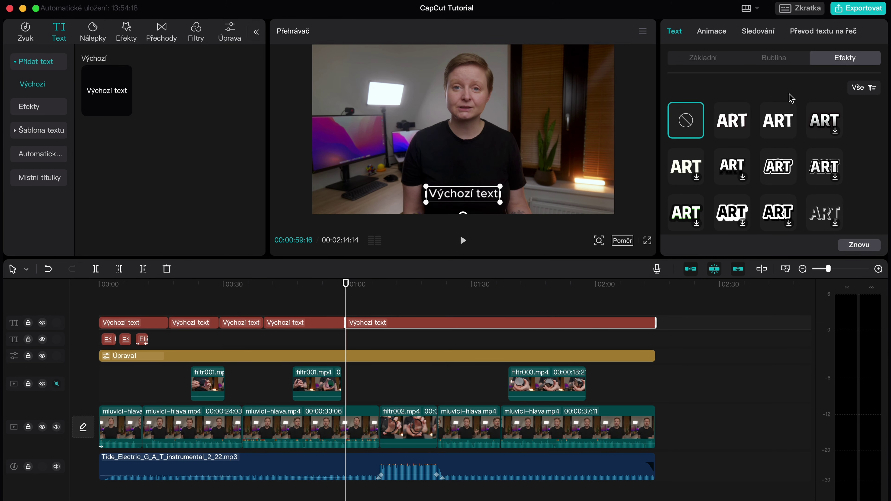
left_click(755, 436)
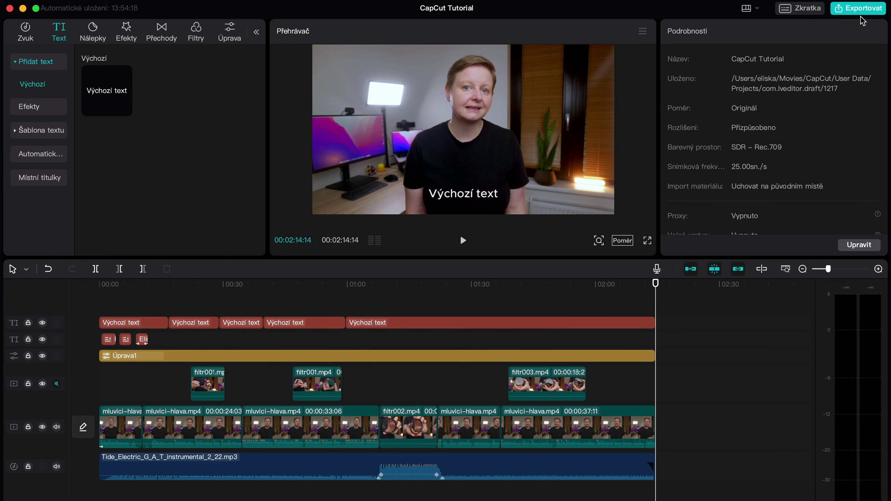
Bring up the export settings, keeping mov as the video format and MP3 for audio.
left_click(863, 11)
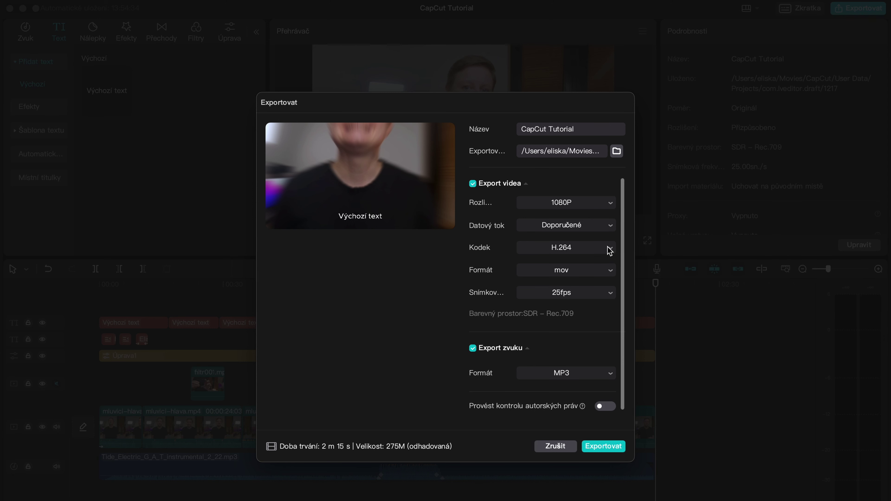
left_click(610, 272)
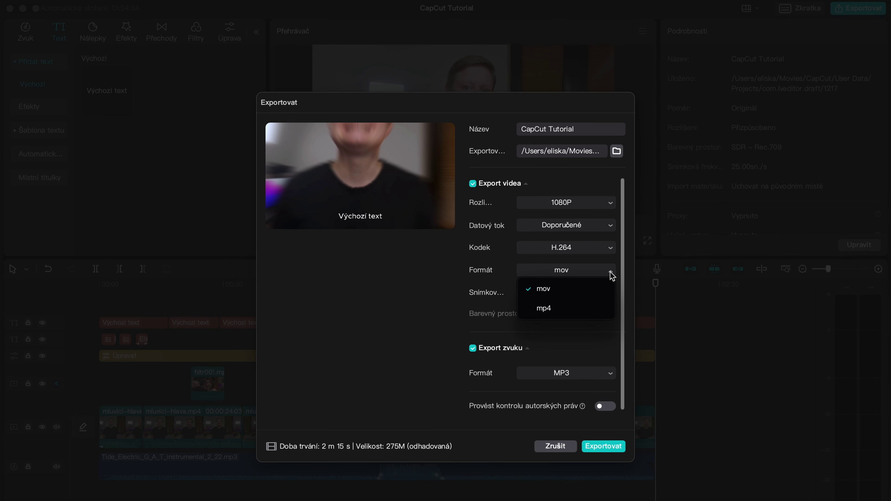
left_click(357, 284)
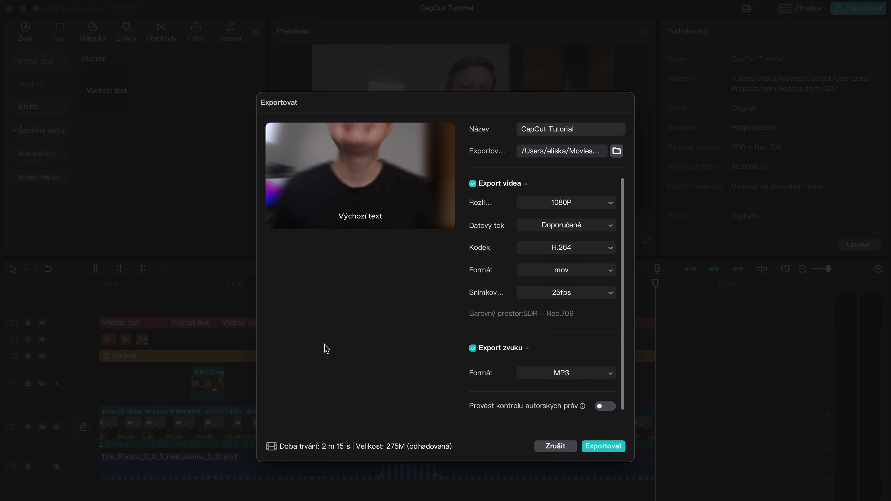
left_click(567, 374)
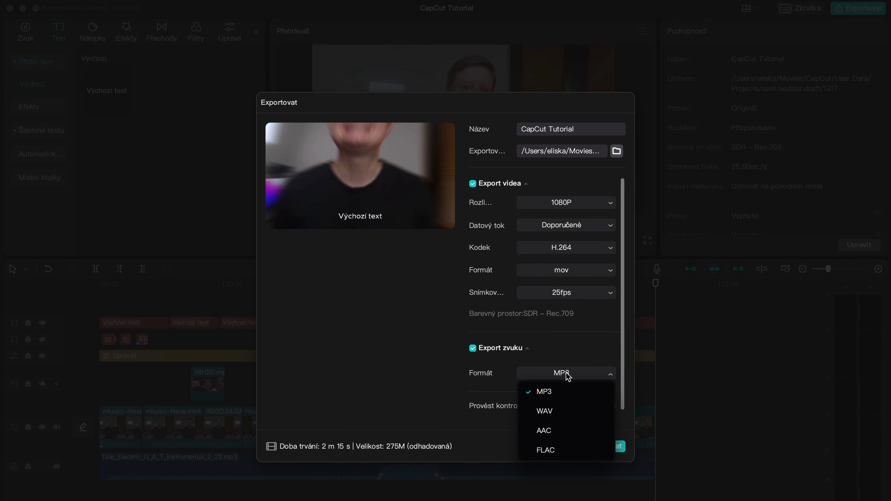
left_click(567, 375)
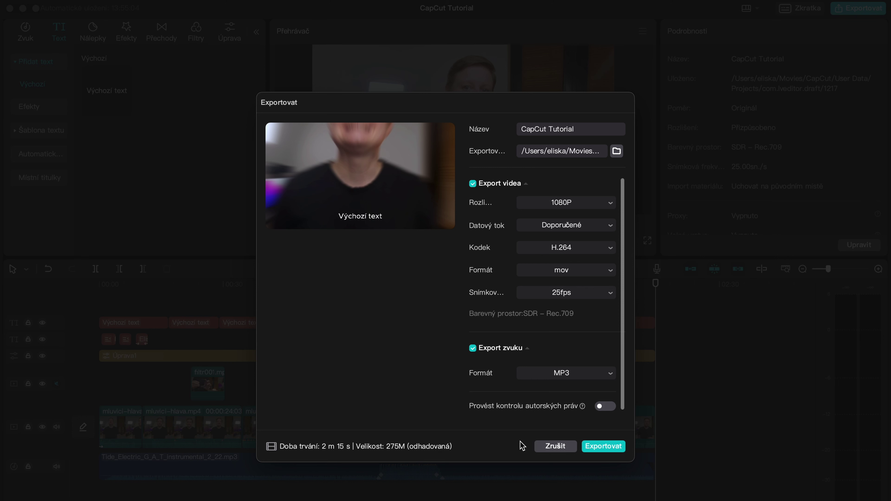
Render the 1080P video export and close the export window once saved.
left_click(603, 446)
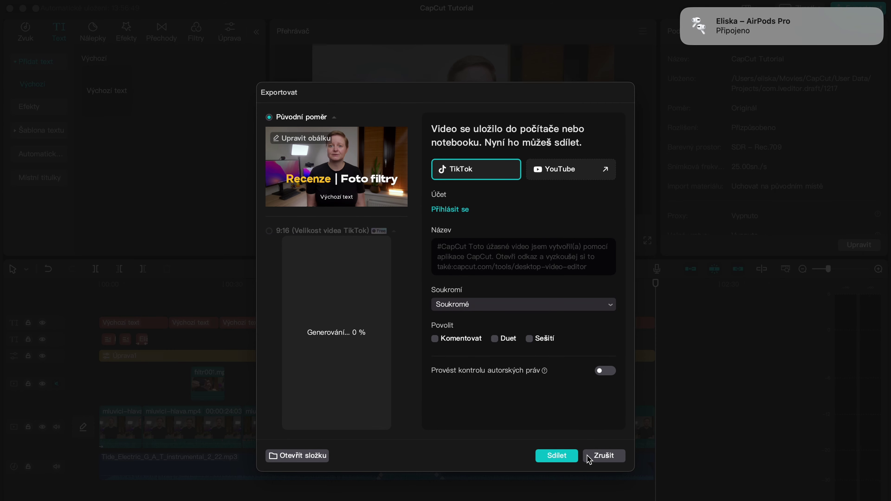
left_click(603, 455)
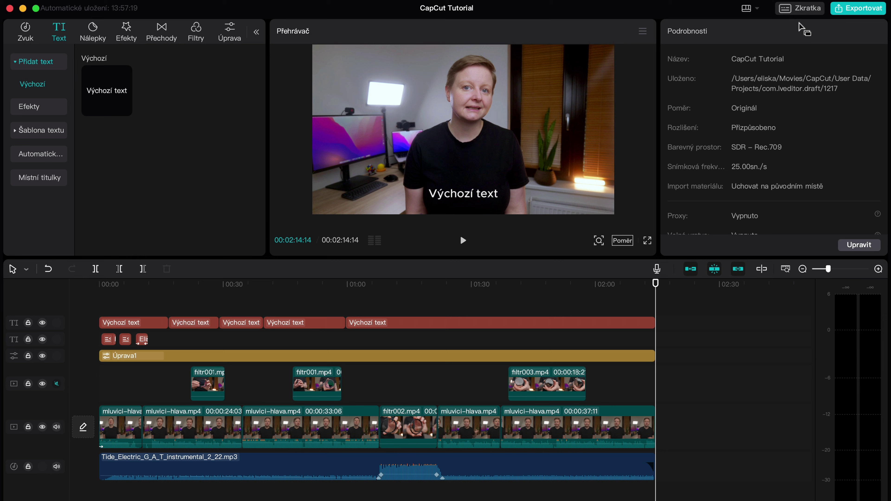
left_click(809, 15)
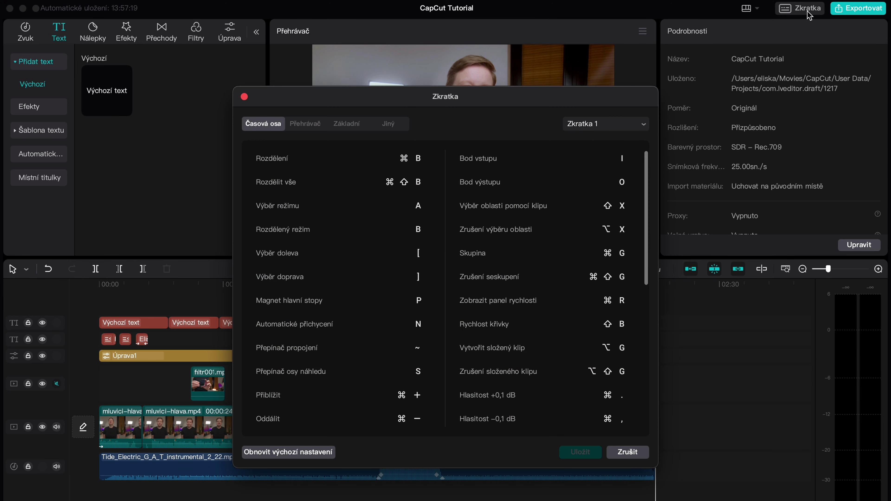
left_click(402, 183)
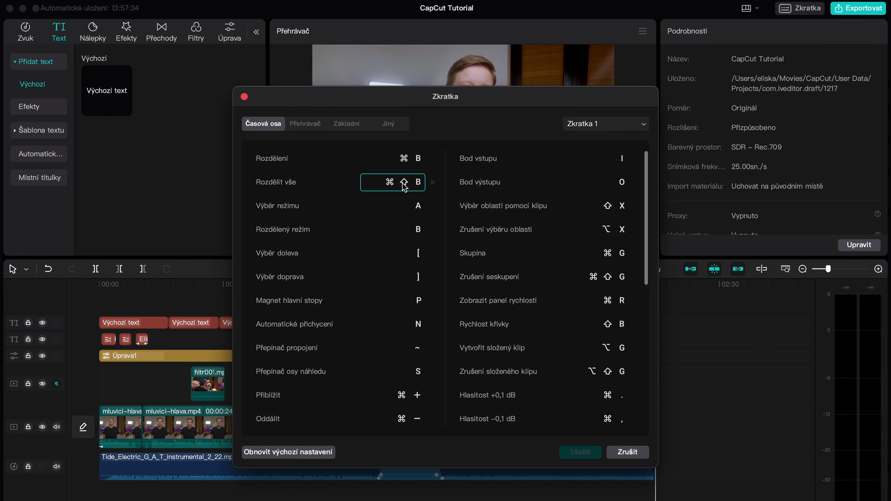
left_click(392, 211)
left_click(386, 277)
left_click(614, 210)
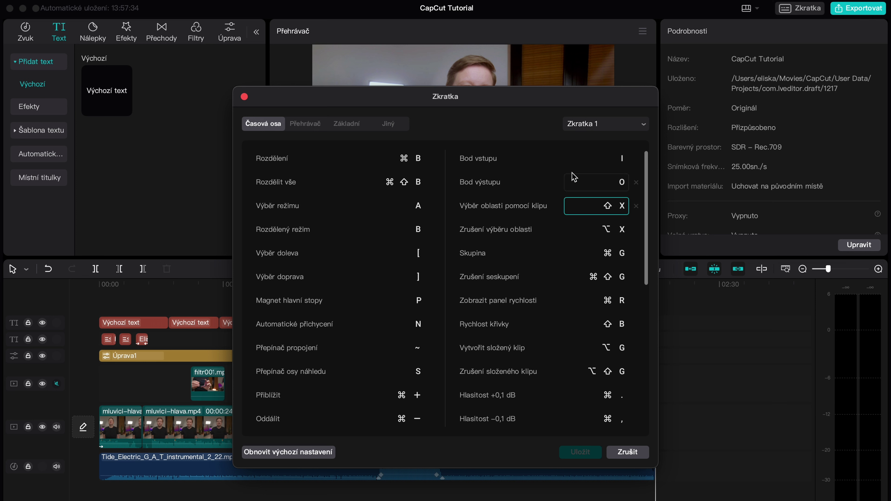
left_click(244, 97)
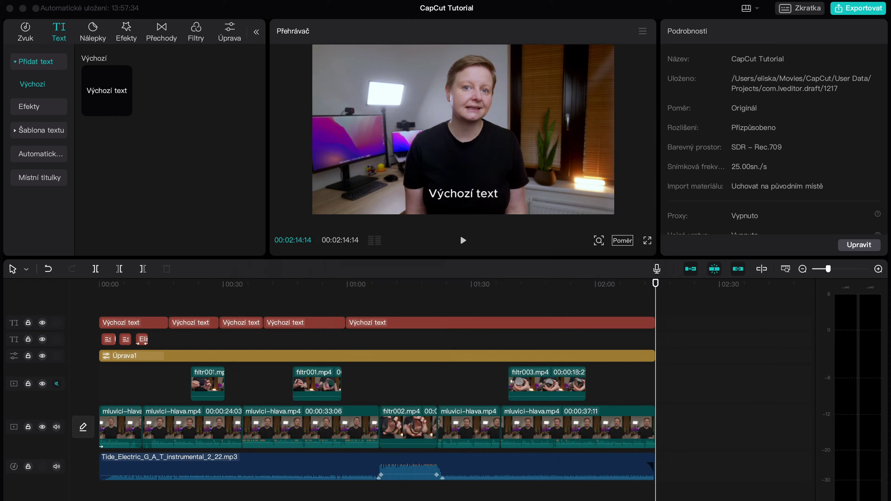